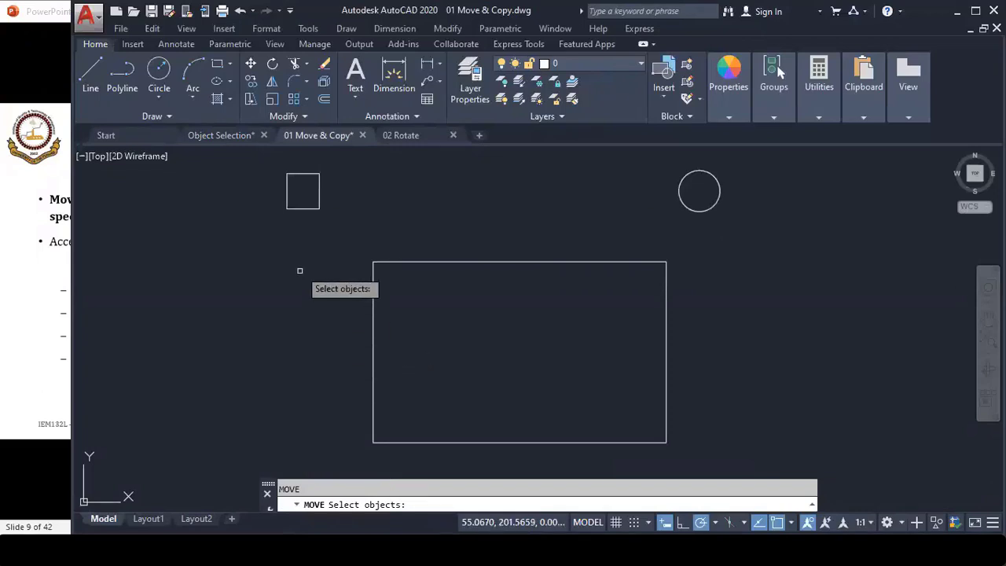
- Move the small square from its centre point to the centre of the large rectangle
left_click(305, 208)
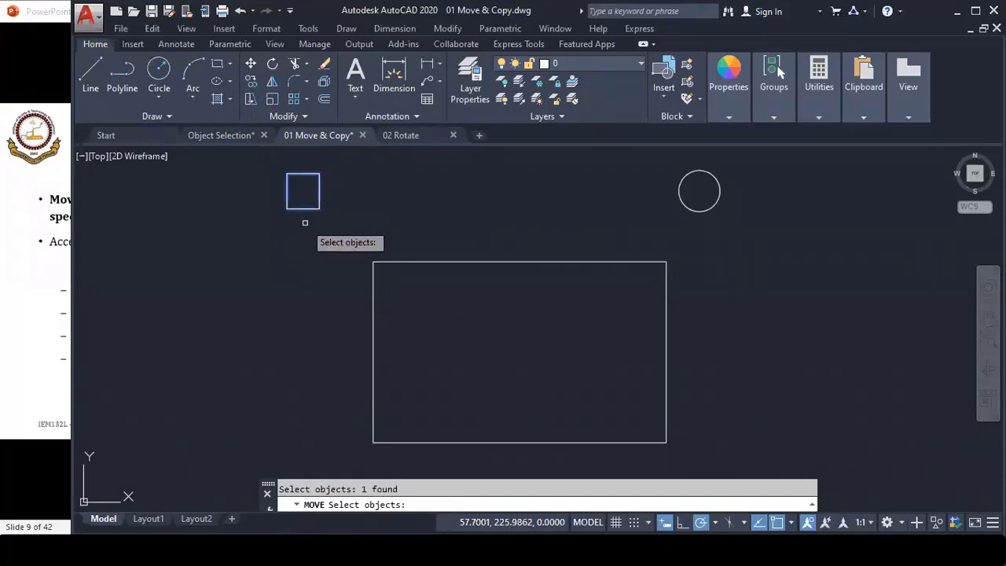
key("Return")
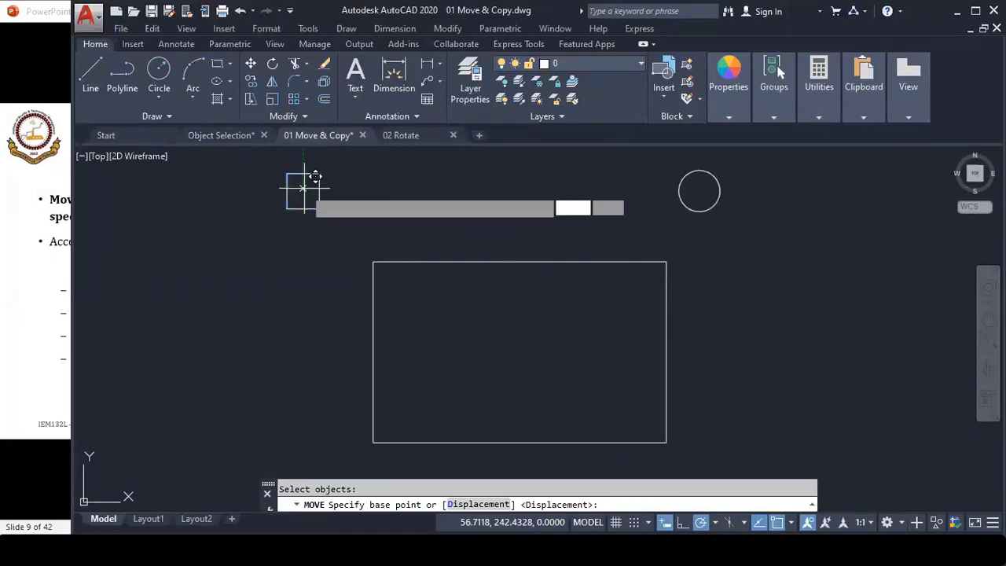
left_click(303, 190)
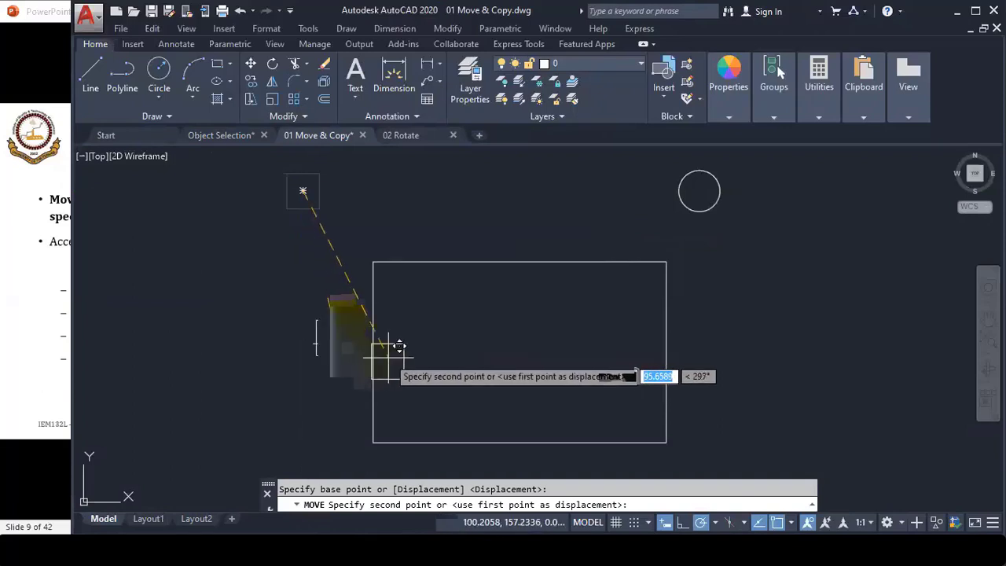
left_click(520, 350)
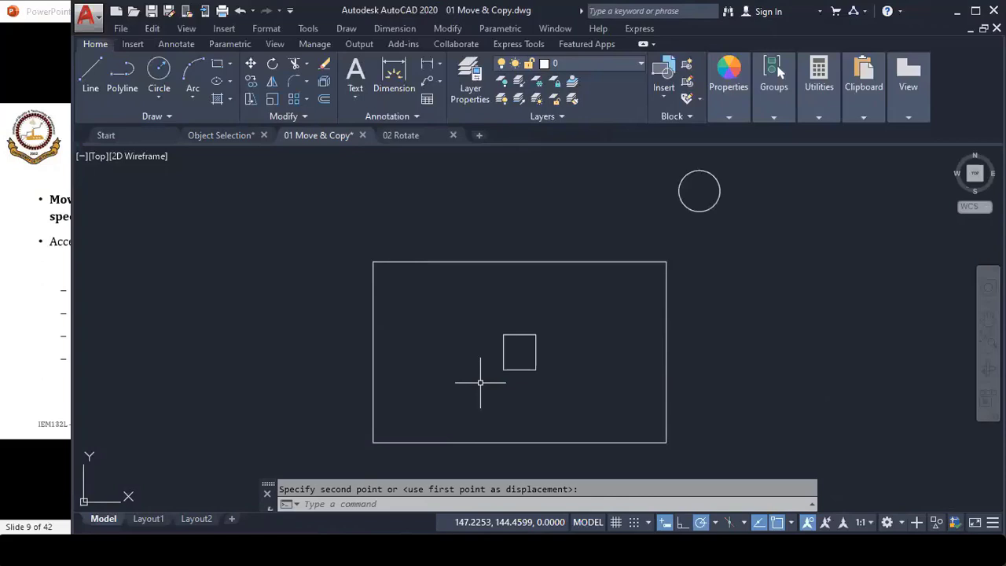
- Move the circle by its centre onto the large rectangle's upper-right corner
type("M")
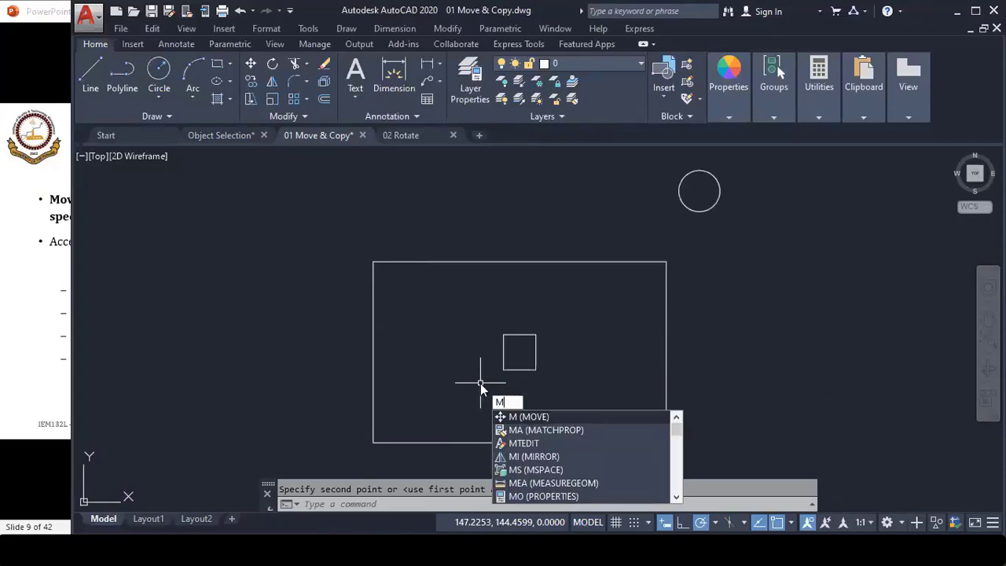
key("Return")
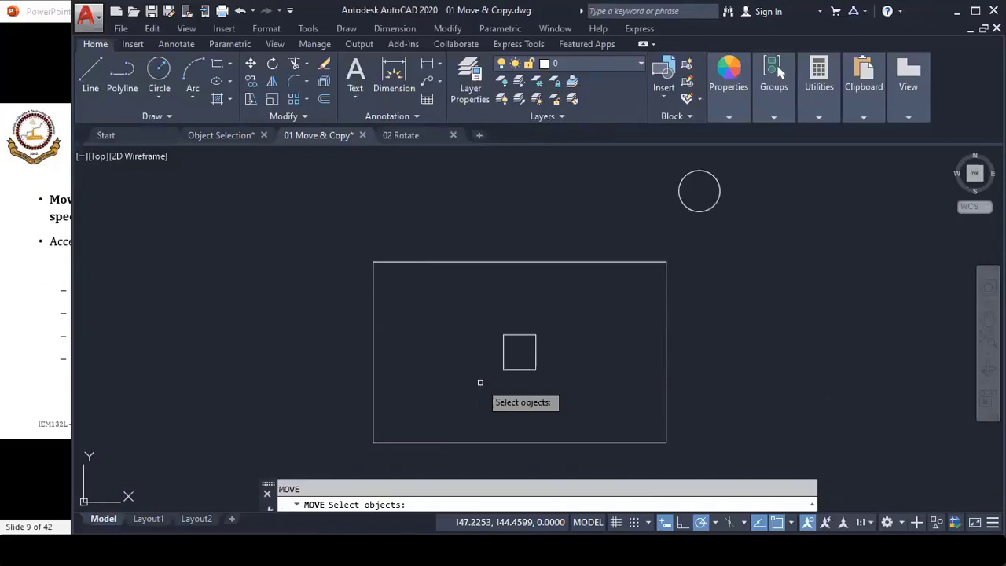
left_click(704, 210)
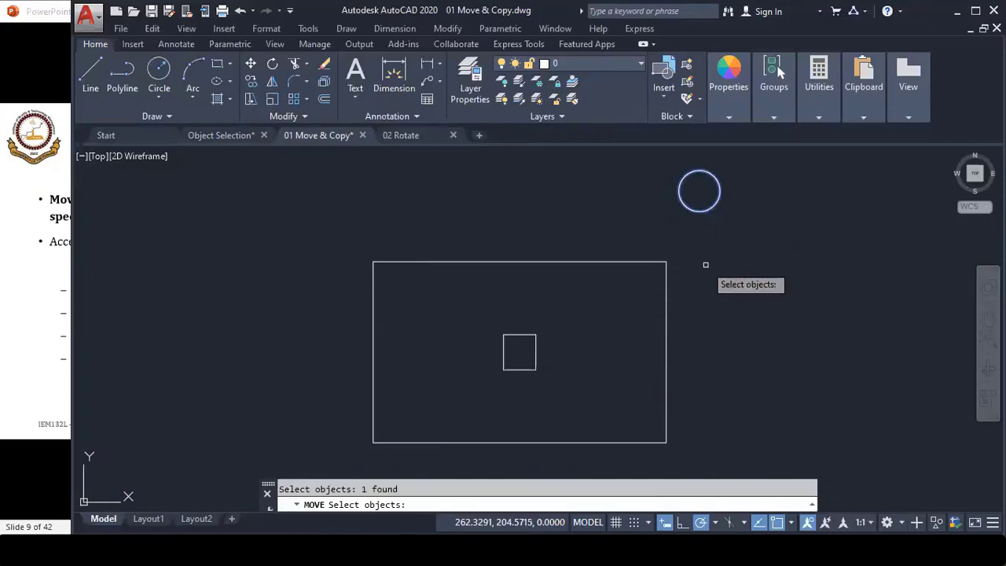
key("Return")
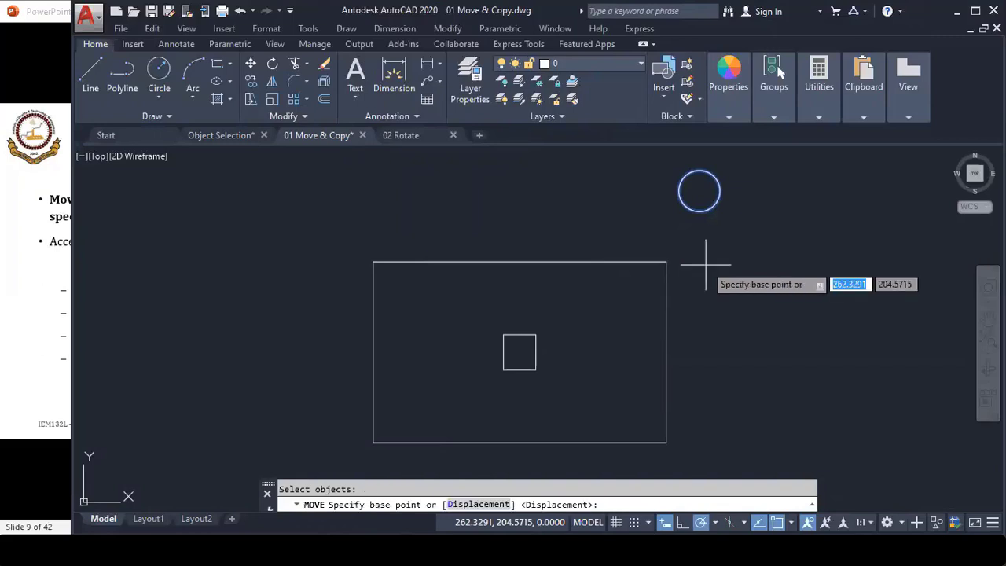
left_click(700, 191)
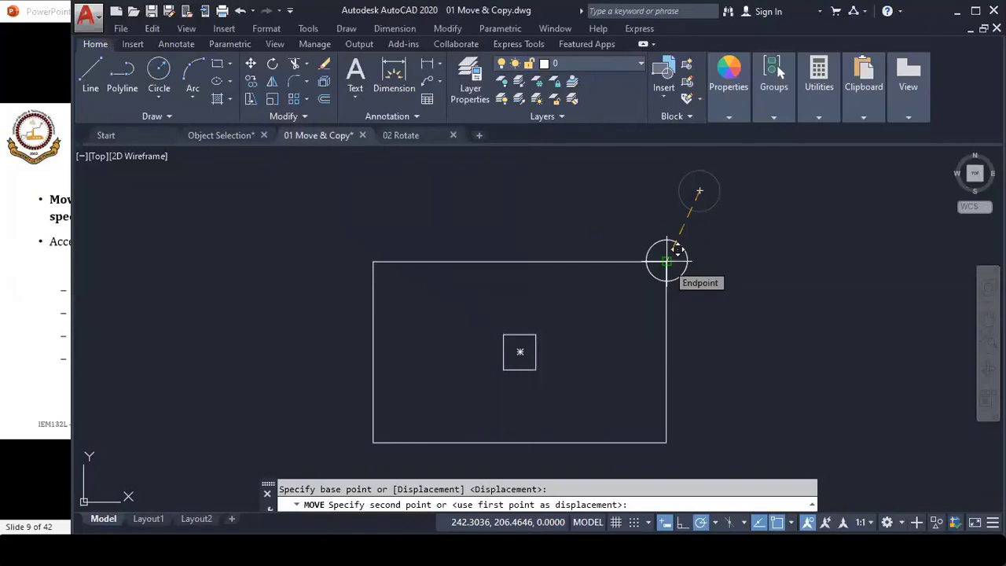
left_click(678, 249)
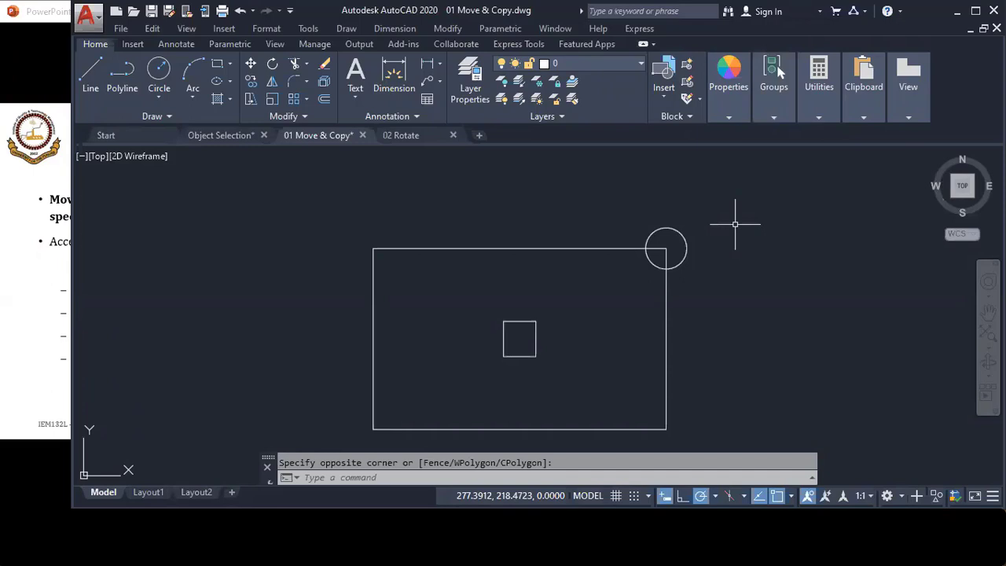
- Switch to the PowerPoint slide show to view the Copy (CO) Command slide, and return to AutoCAD
left_click(58, 11)
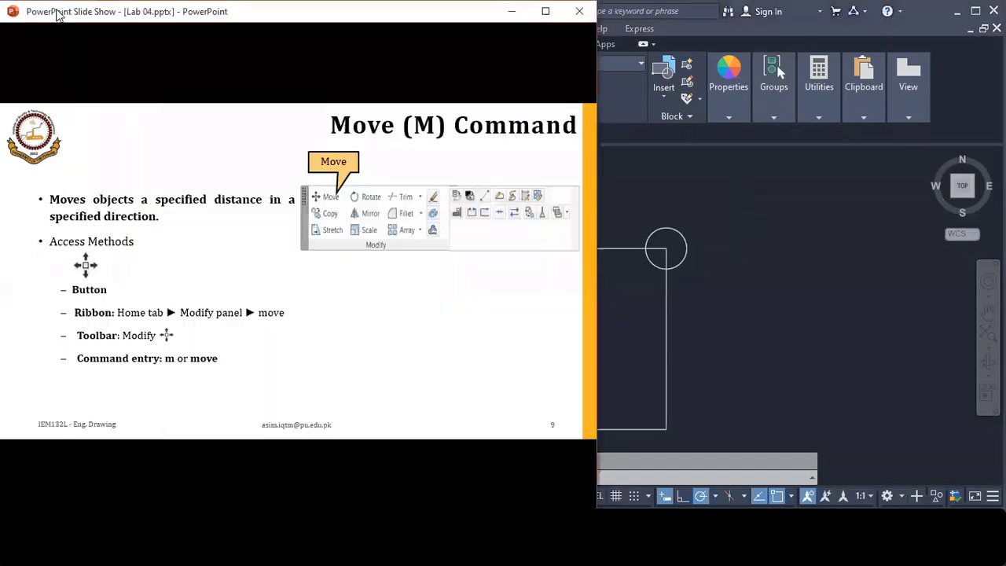
key("Right")
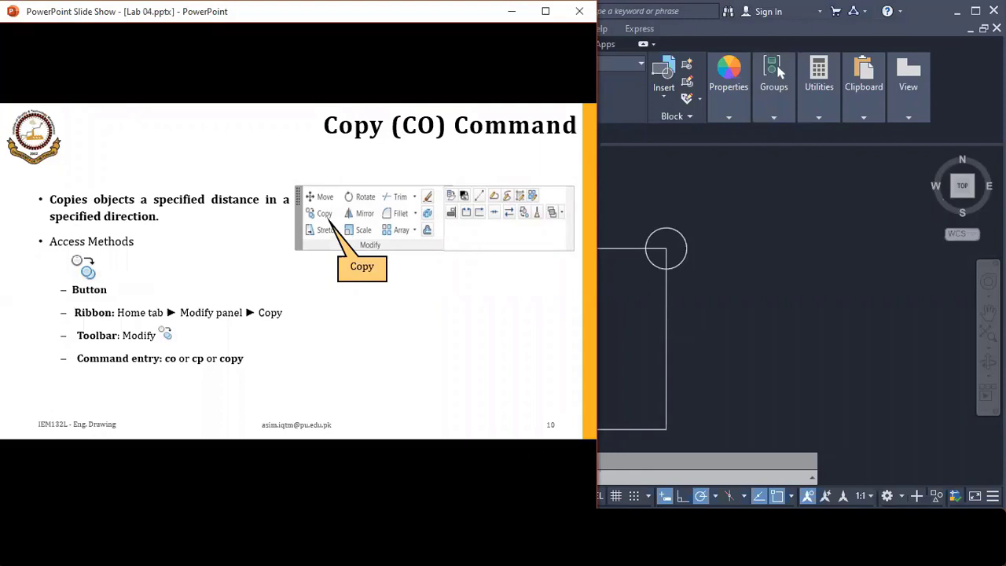
key("alt+Tab")
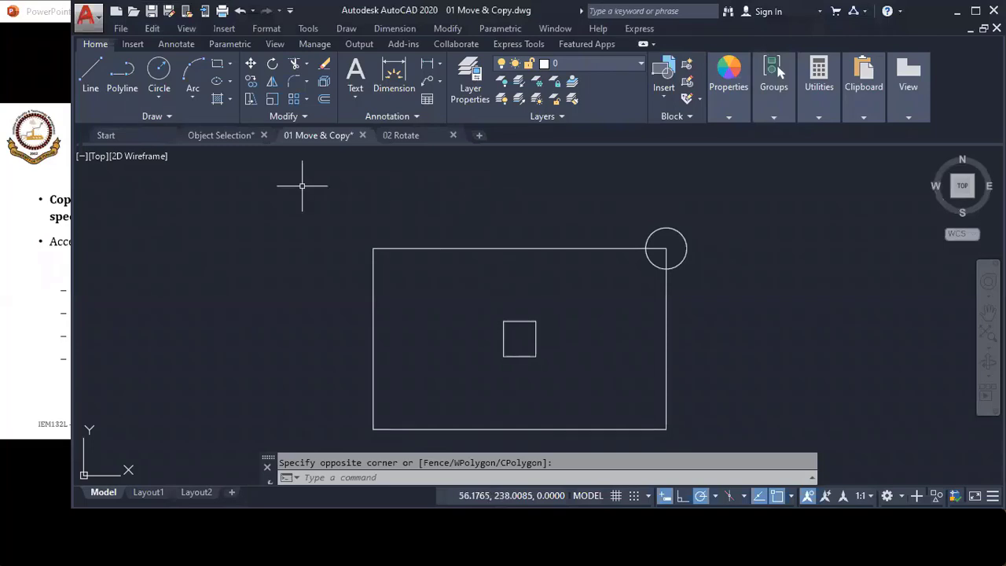
- Copy the circle by its centre from the rectangle's upper-right corner to its upper-left corner
type("co")
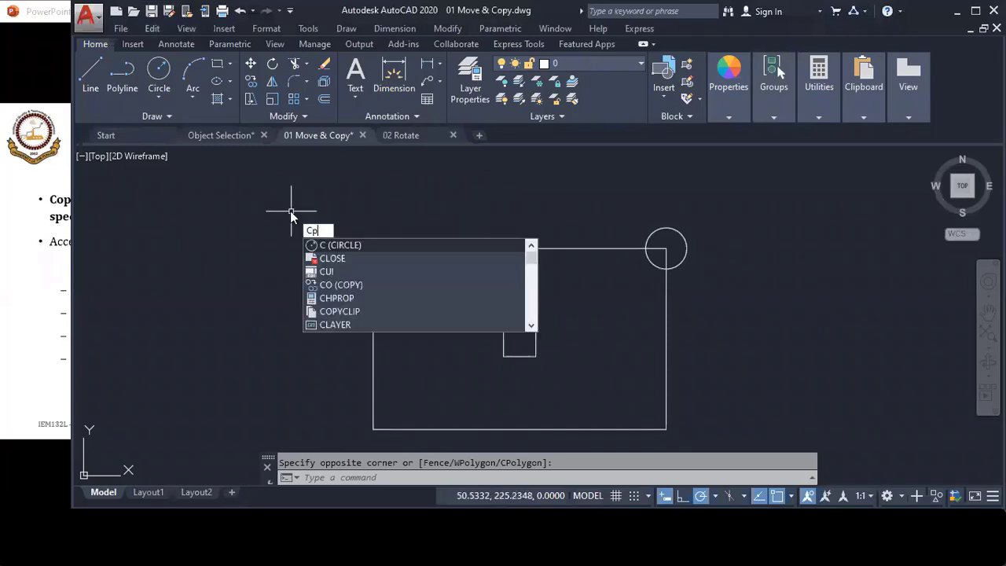
key("Return")
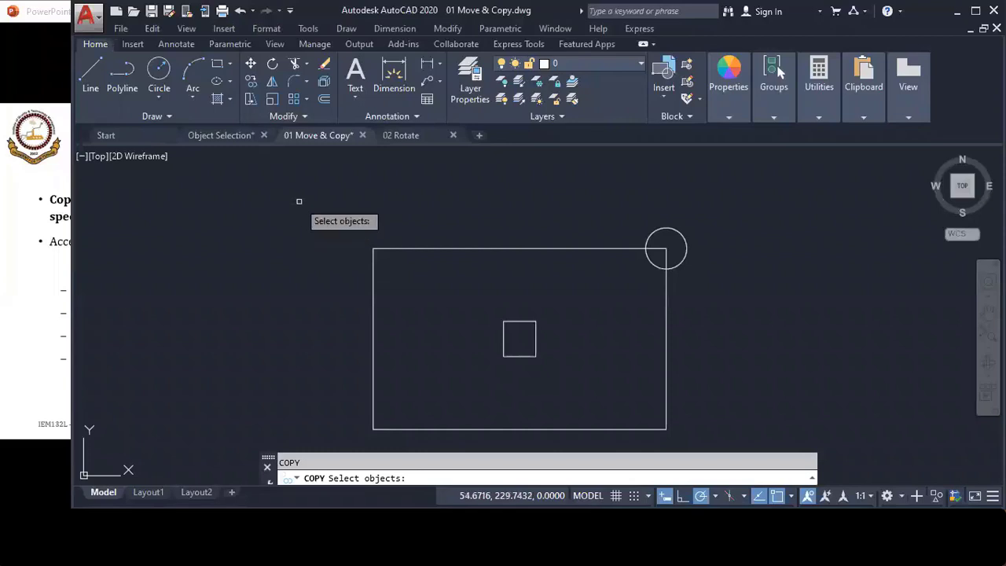
left_click(661, 229)
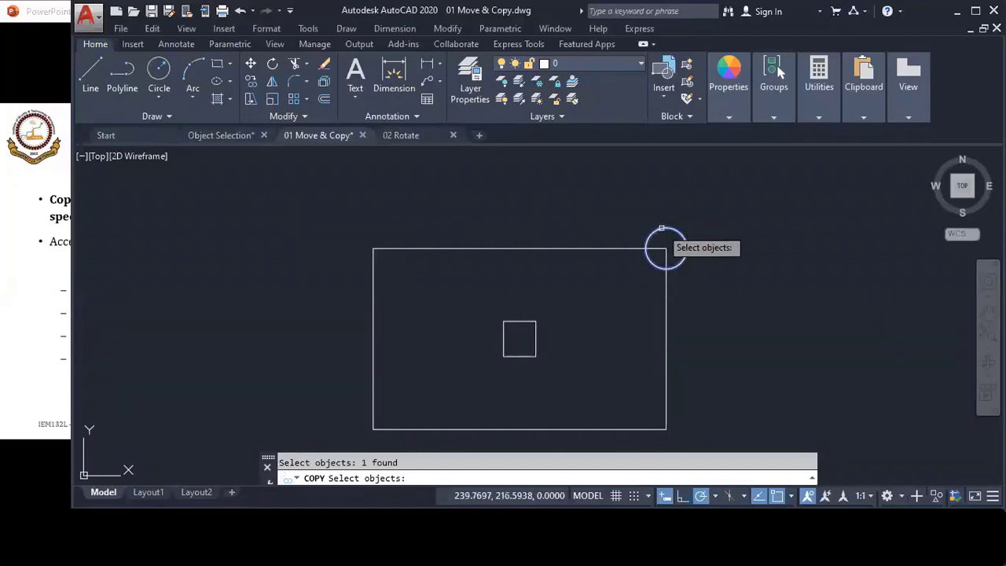
key("Return")
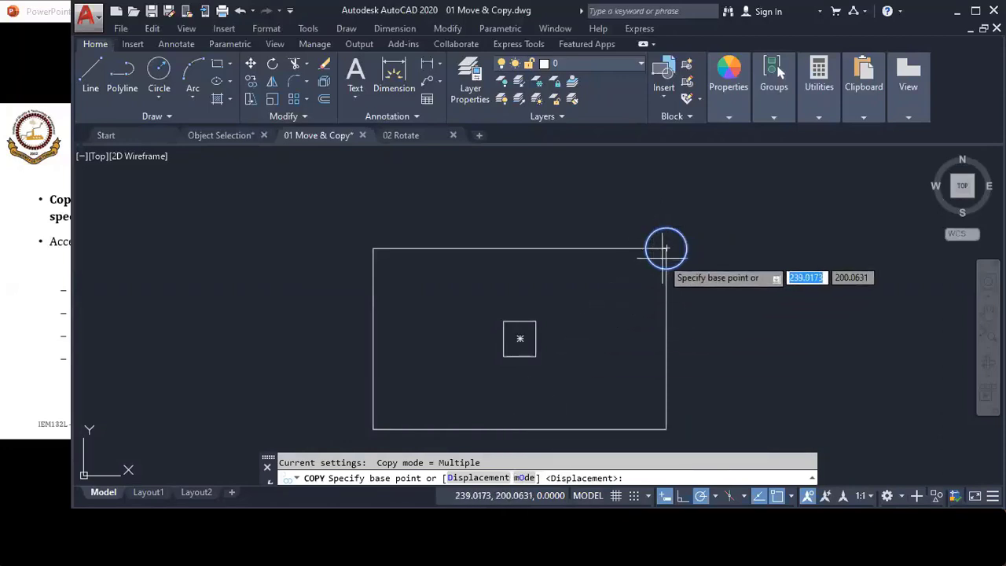
left_click(666, 249)
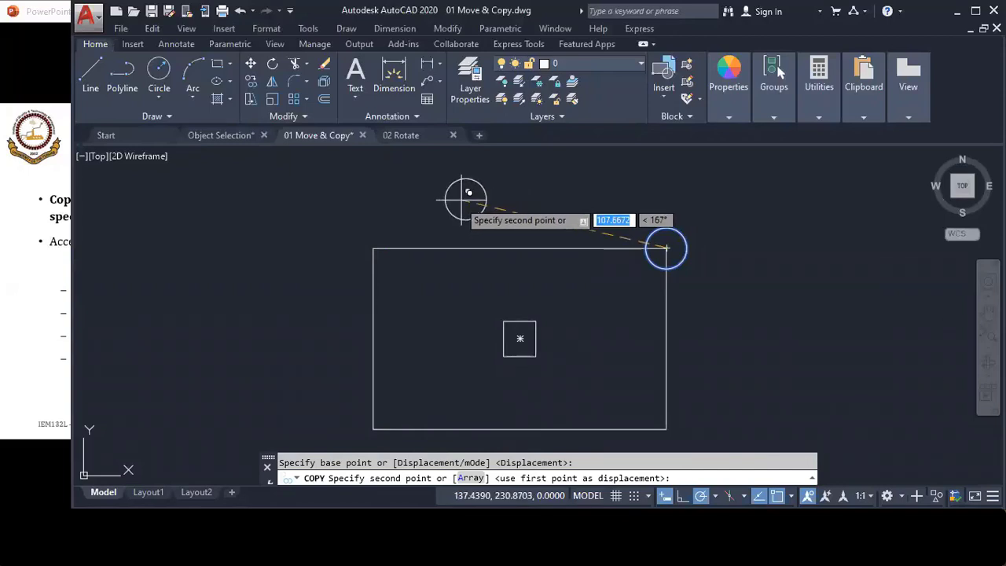
left_click(374, 249)
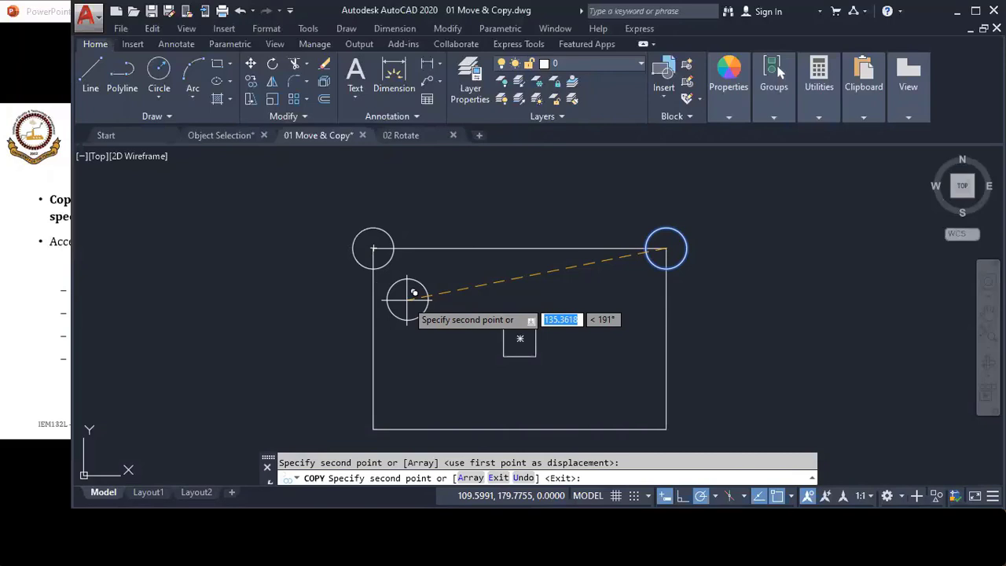
key("Escape")
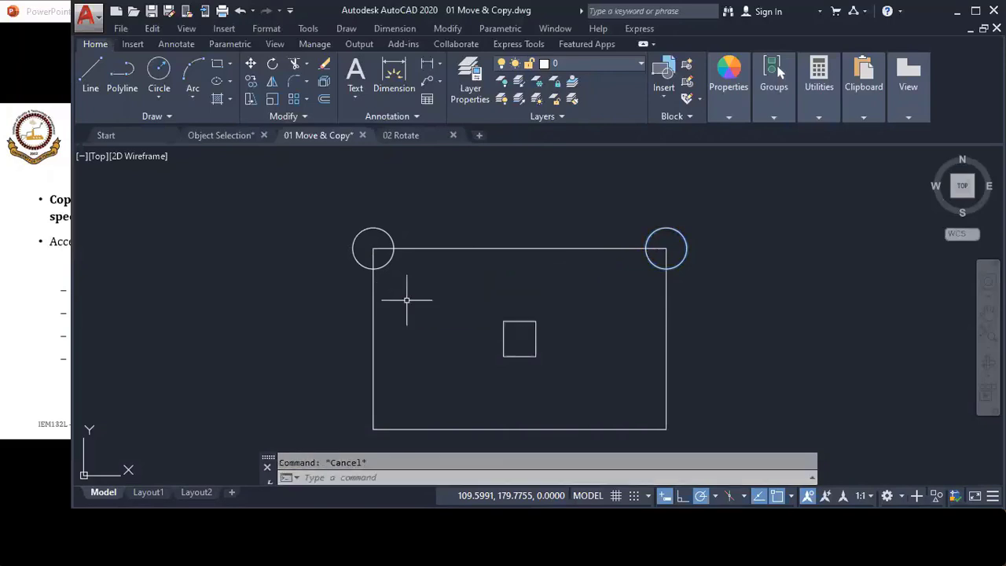
- Copy the upper-left circle by its centre to the rectangle's lower-left corner, using the Single copy mode
type("cp")
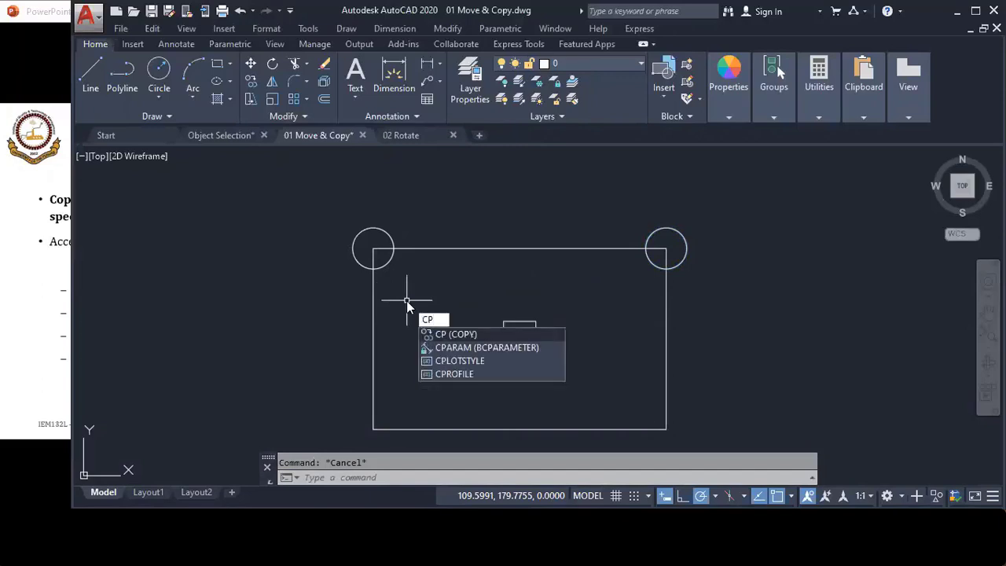
key("Return")
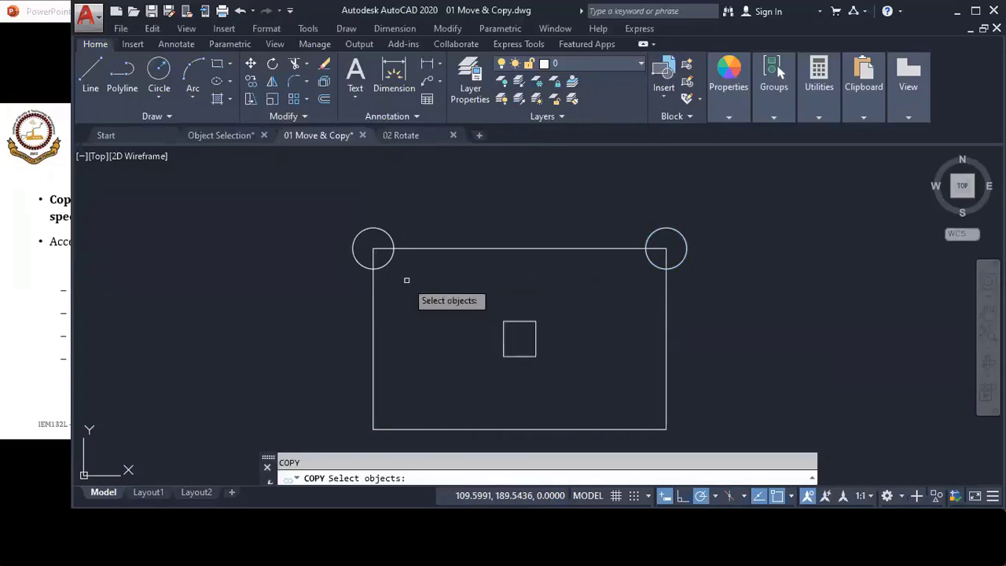
left_click(390, 257)
key("Return")
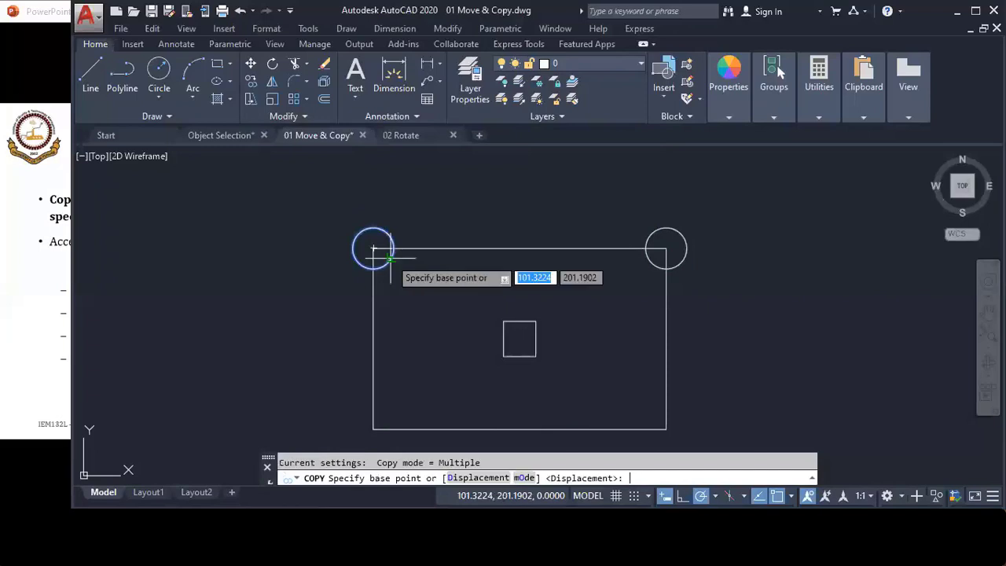
left_click(525, 478)
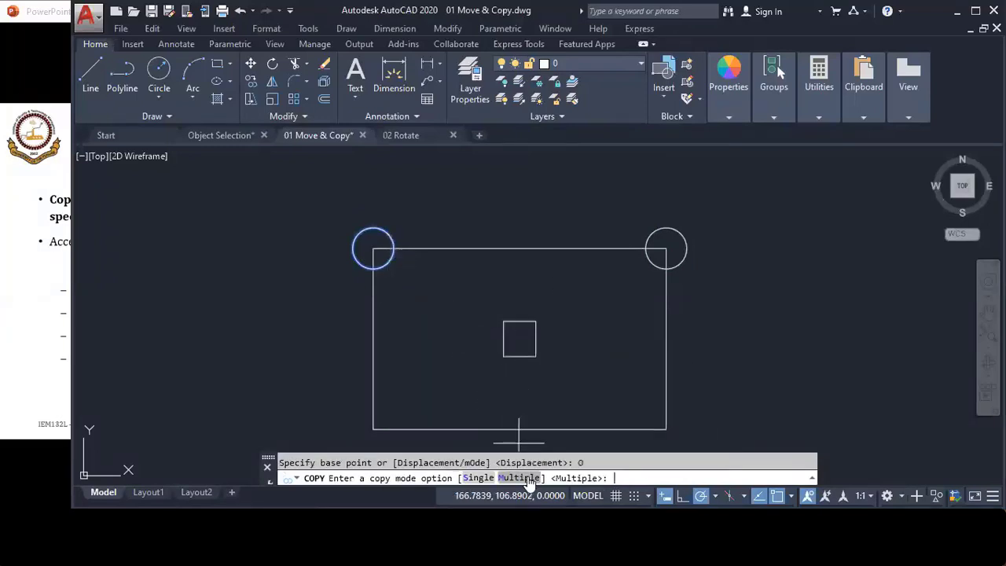
left_click(480, 478)
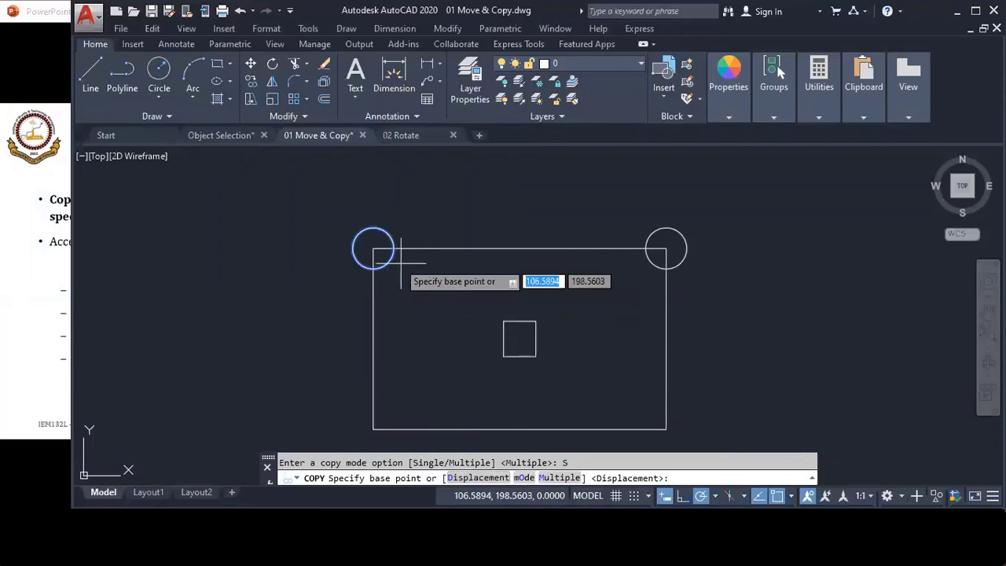
left_click(373, 248)
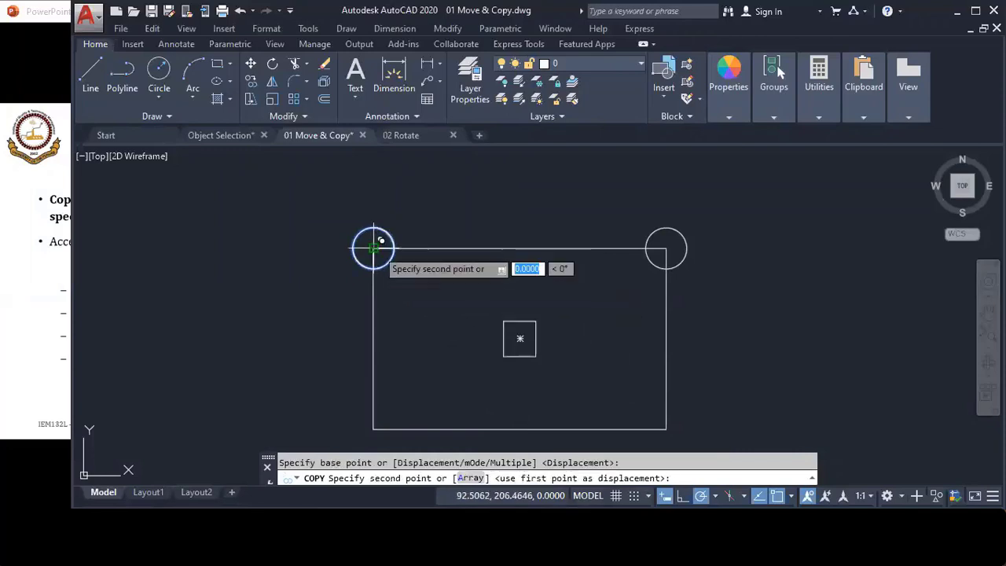
left_click(374, 428)
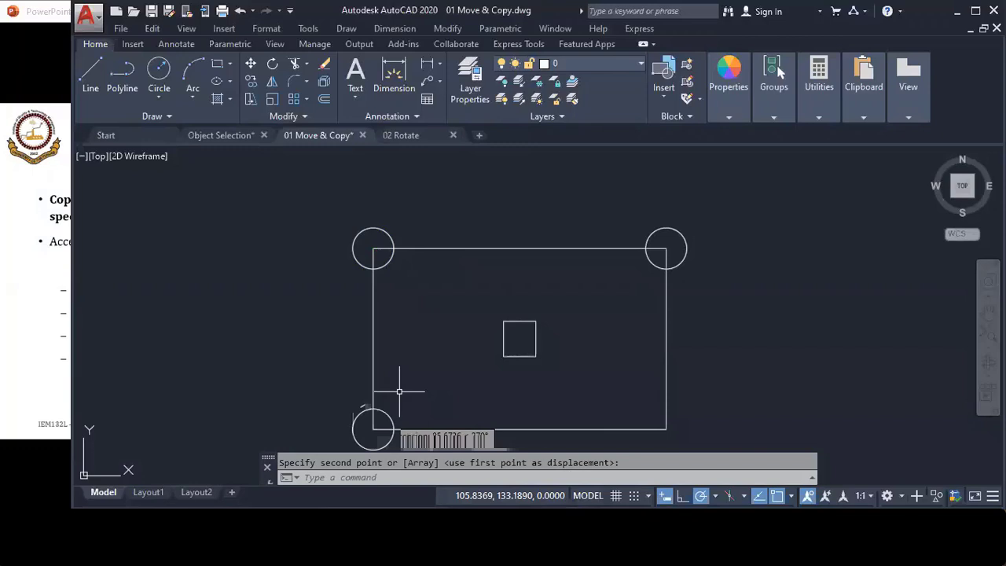
key("Escape")
- Copy the lower-left circle by its centre to the rectangle's lower-right corner, with the copy mode set to Multiple
key("Return")
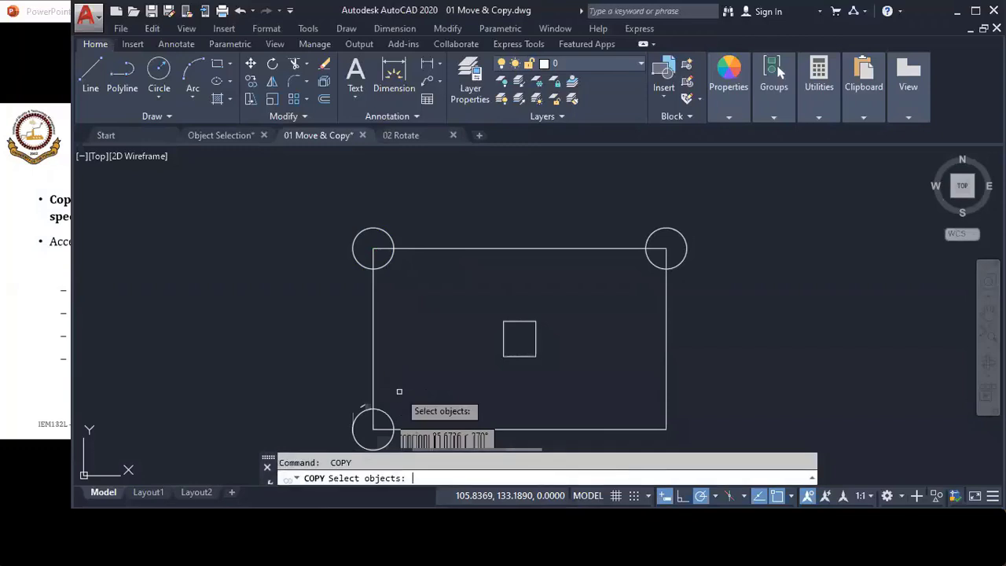
left_click(388, 414)
key("Return")
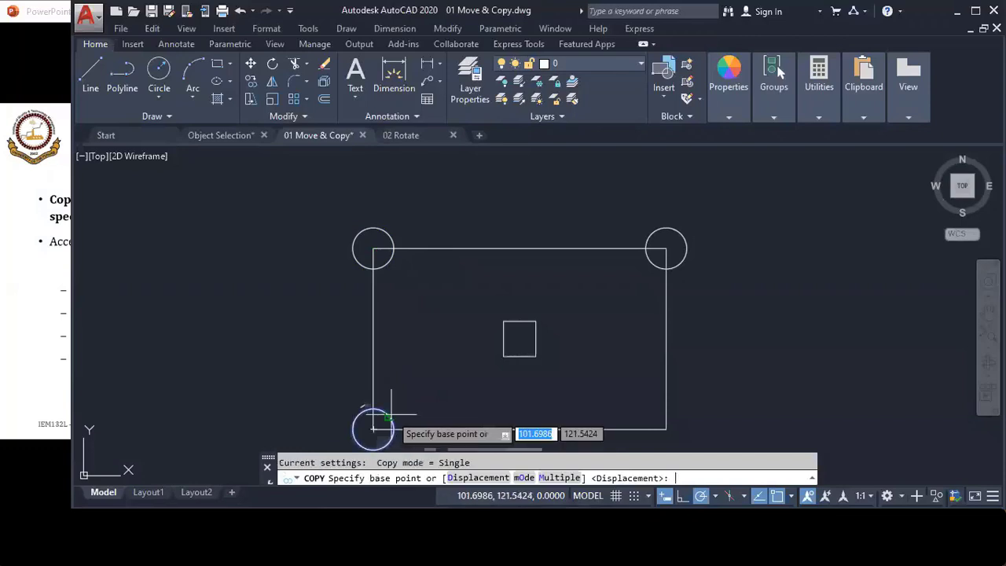
left_click(525, 478)
left_click(520, 479)
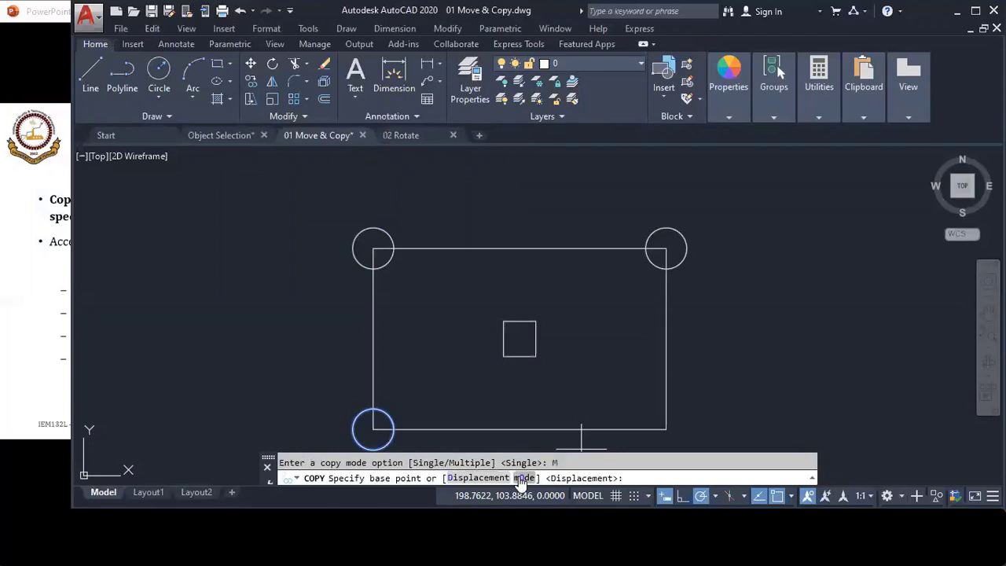
left_click(373, 429)
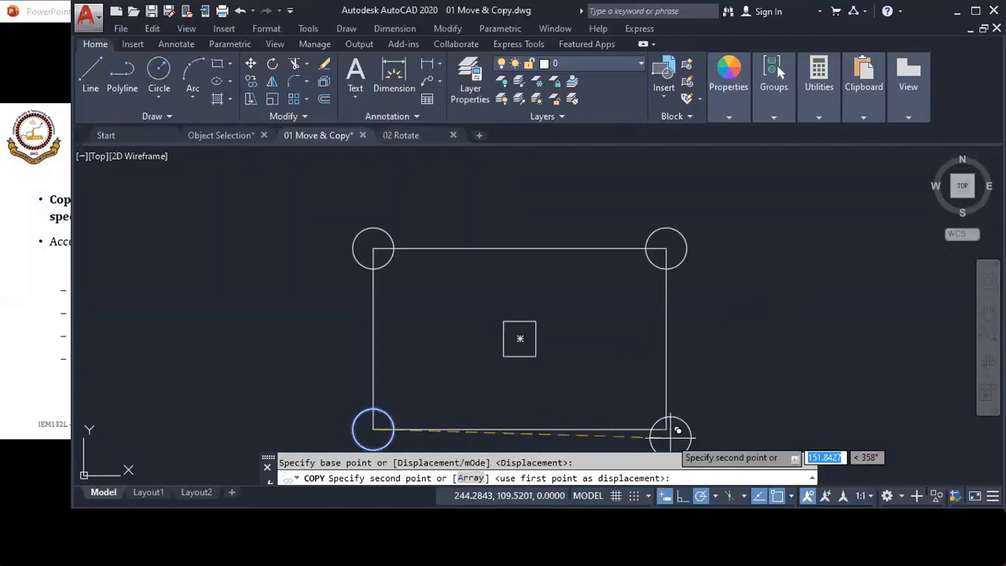
left_click(667, 430)
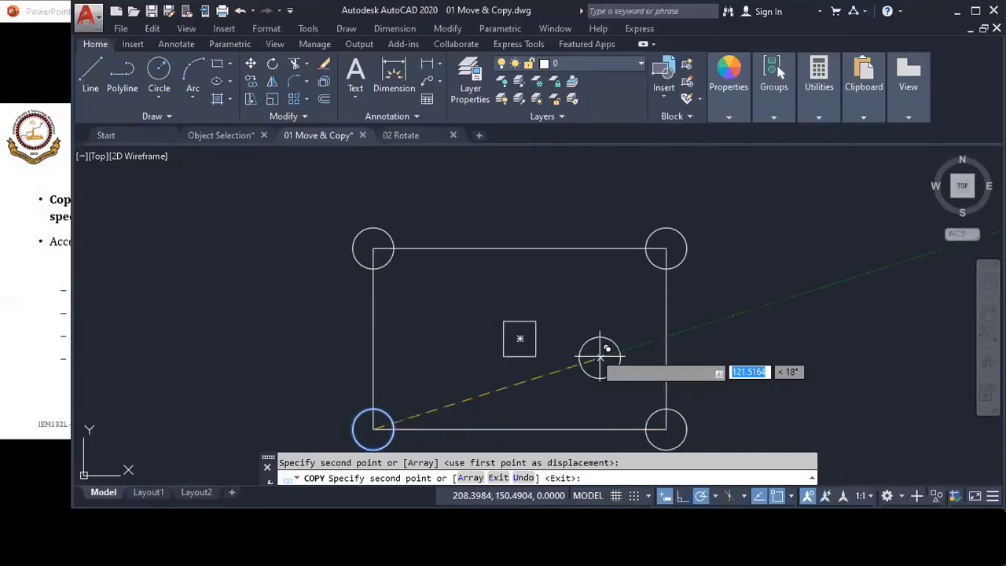
- Place further copies of the circle at the square's centre and at the midpoints of the rectangle's four edges, and end the copying
left_click(525, 335)
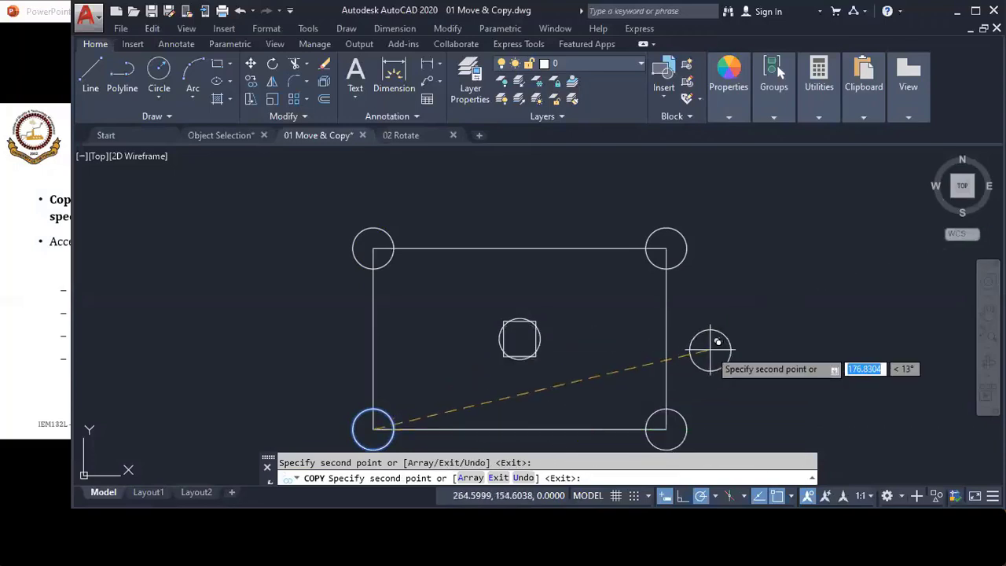
left_click(666, 337)
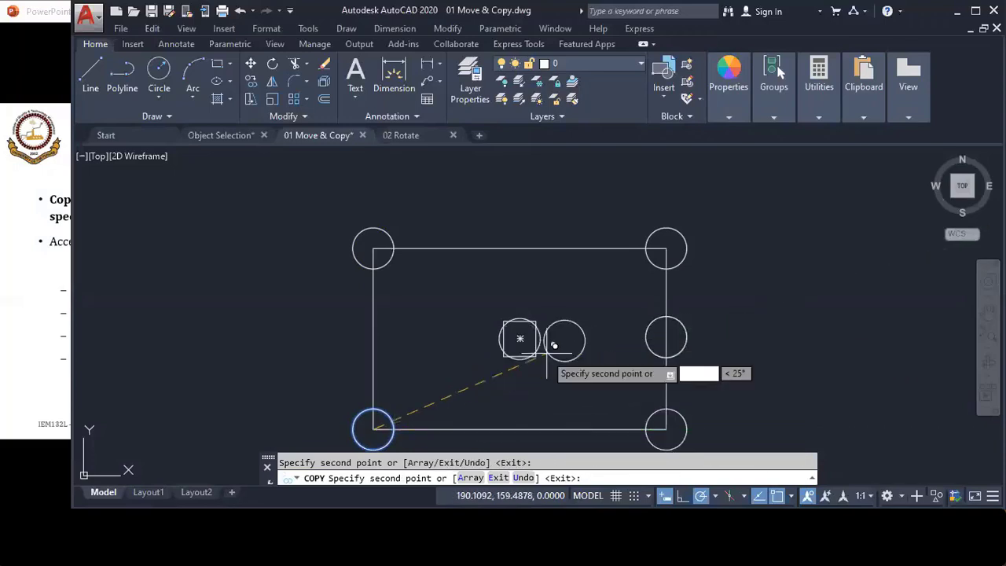
left_click(519, 429)
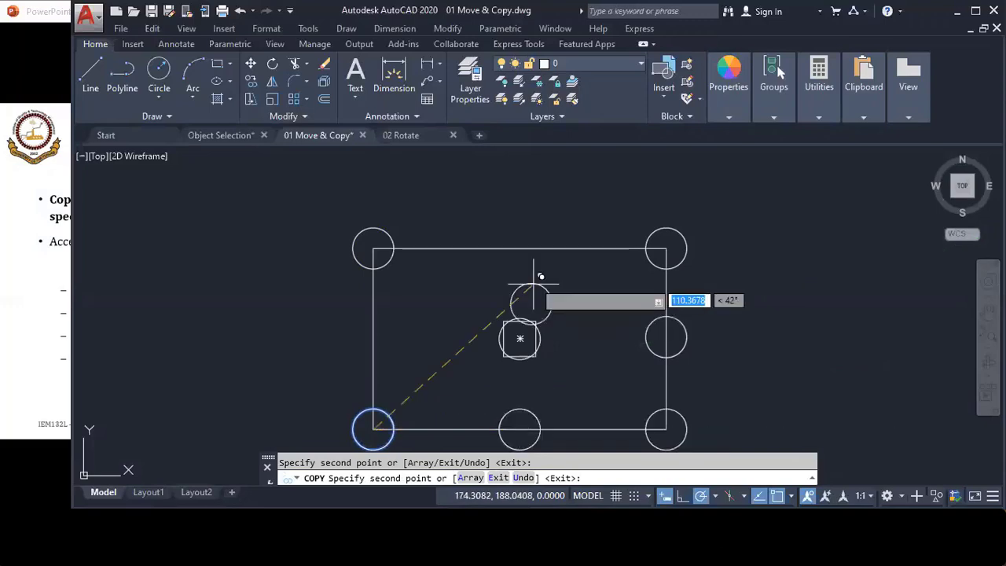
left_click(520, 249)
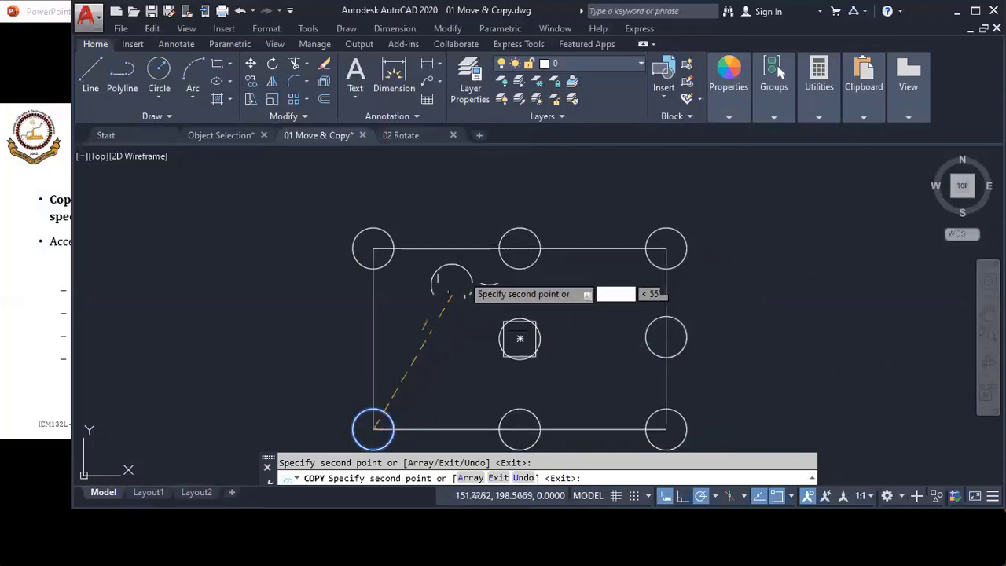
left_click(374, 338)
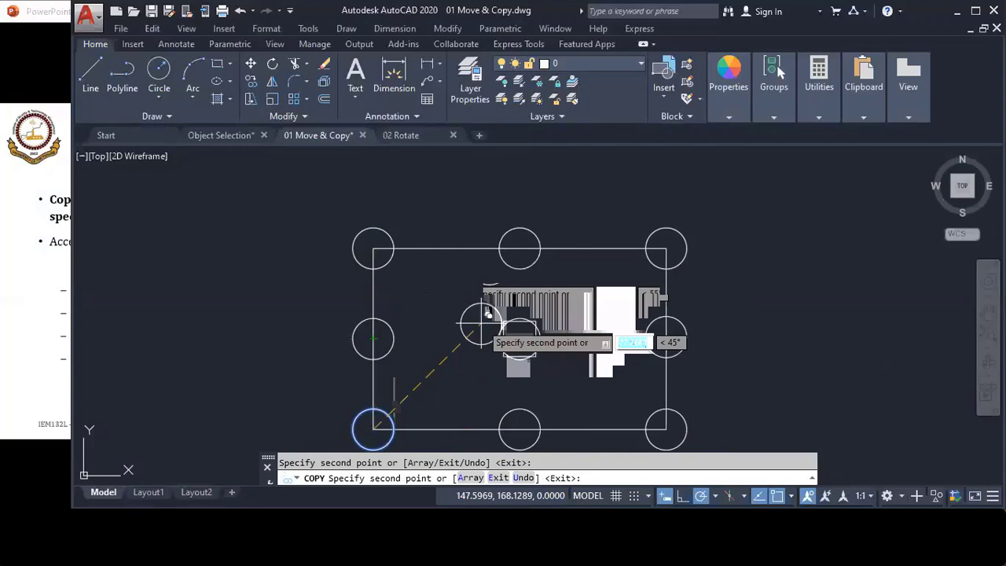
key("Return")
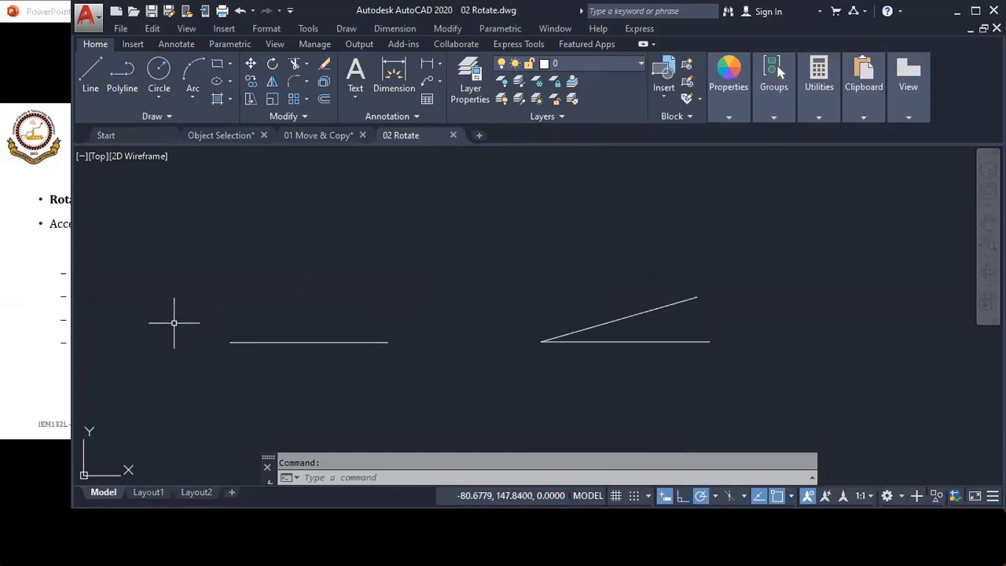
- Rotate the single horizontal line in the 02 Rotate drawing by 75 degrees about its left endpoint
scroll(174, 322, "up", 1)
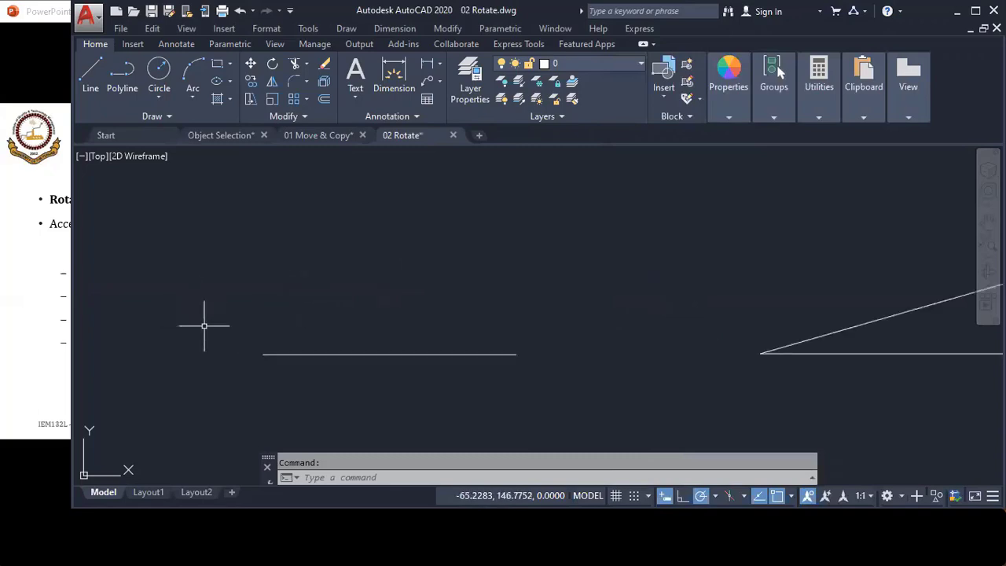
middle_click_drag(236, 331, 272, 314)
scroll(288, 338, "up", 1)
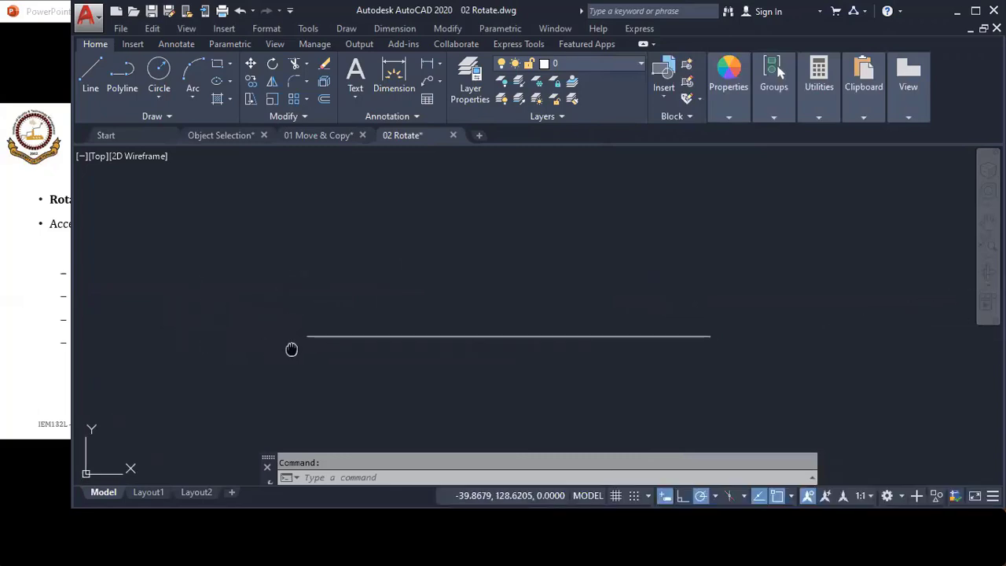
scroll(301, 339, "down", 2)
middle_click_drag(308, 337, 325, 338)
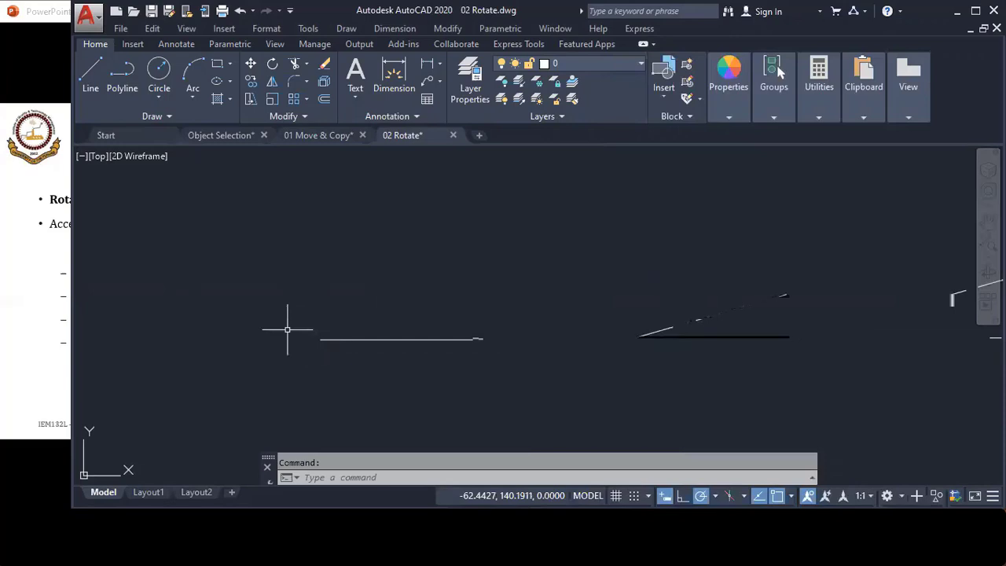
type("RO")
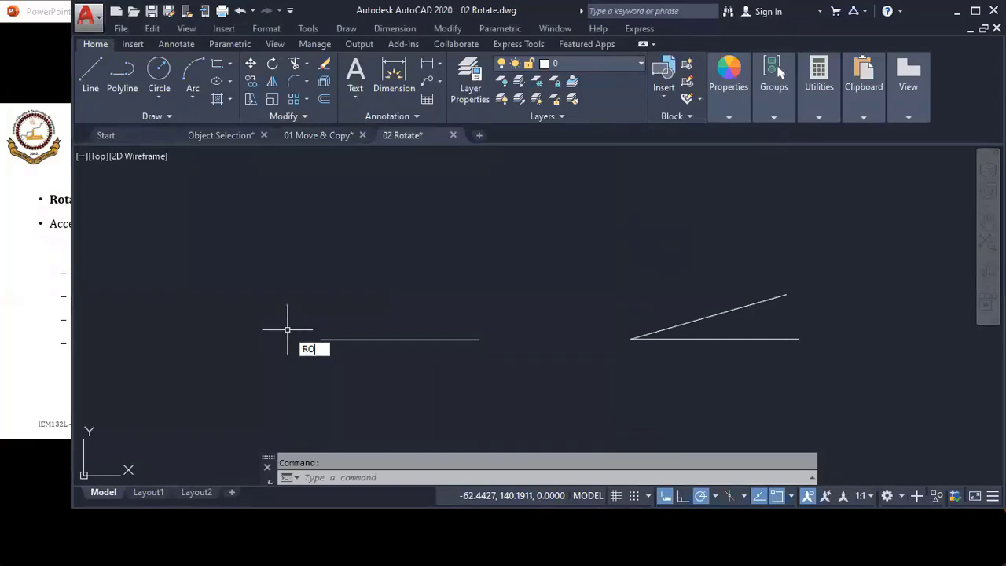
key("Return")
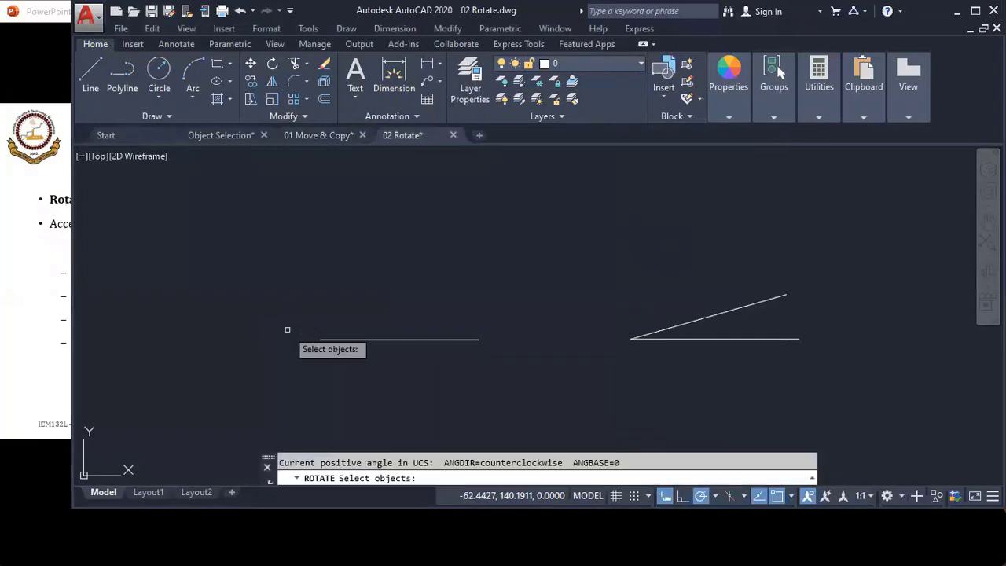
left_click(333, 340)
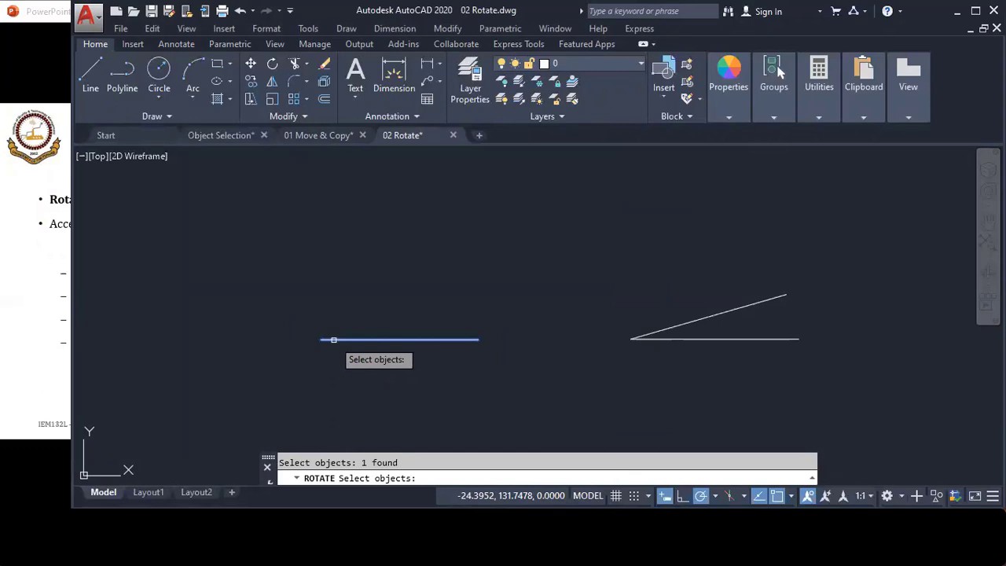
key("Return")
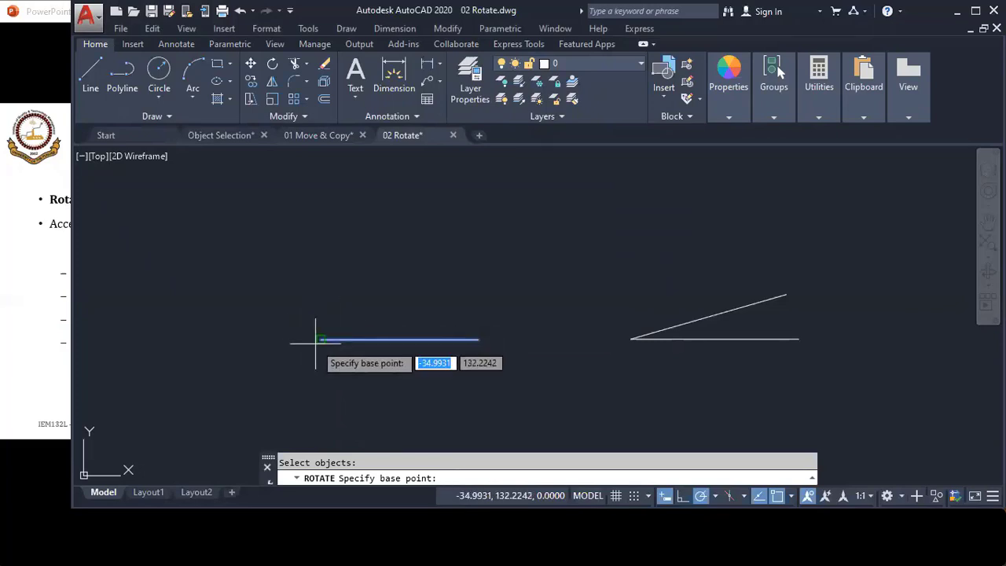
left_click(321, 340)
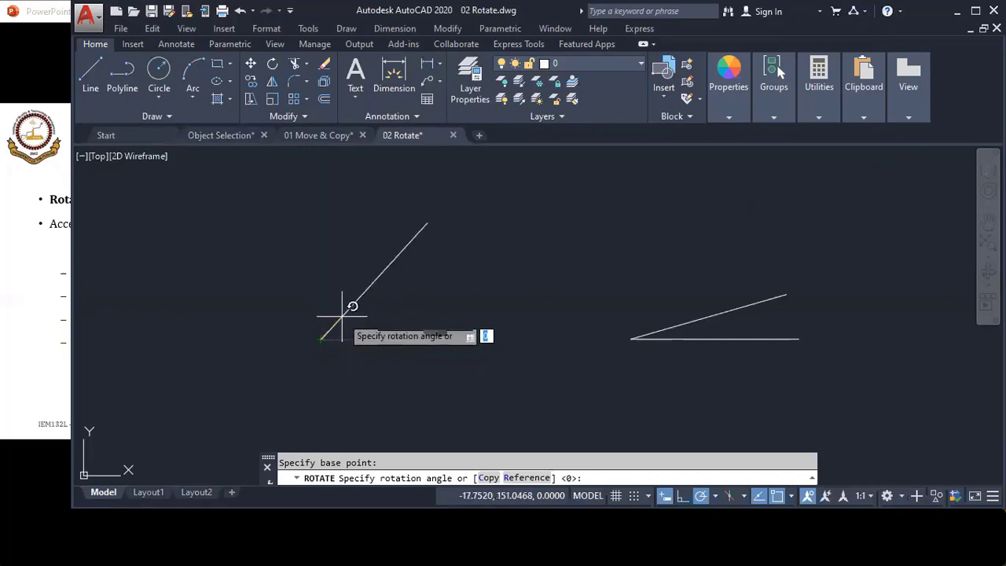
type("75")
key("Return")
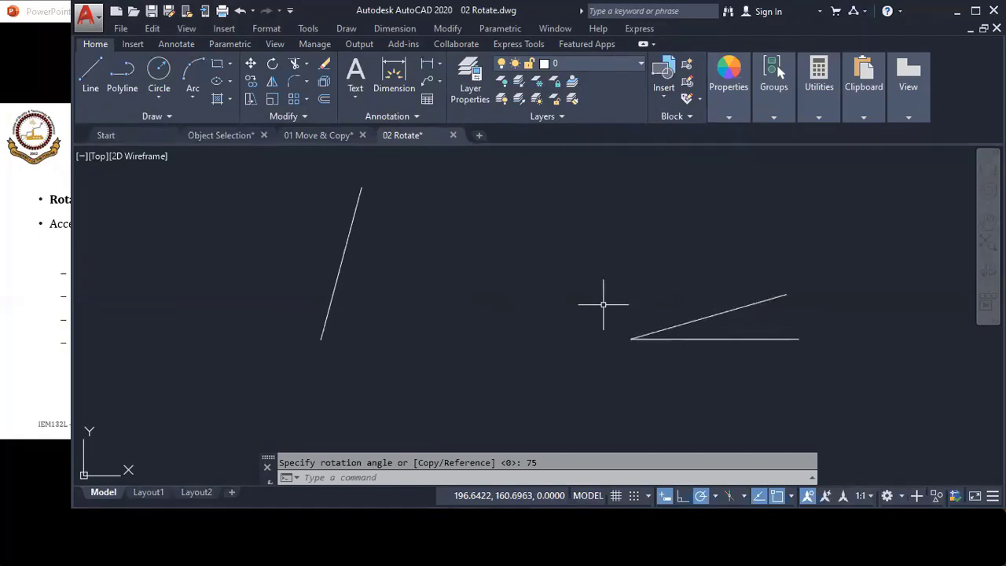
- Try rotating the inclined line of the two-line angle by 75 degrees about the shared endpoint, and undo that rotation
type("ro")
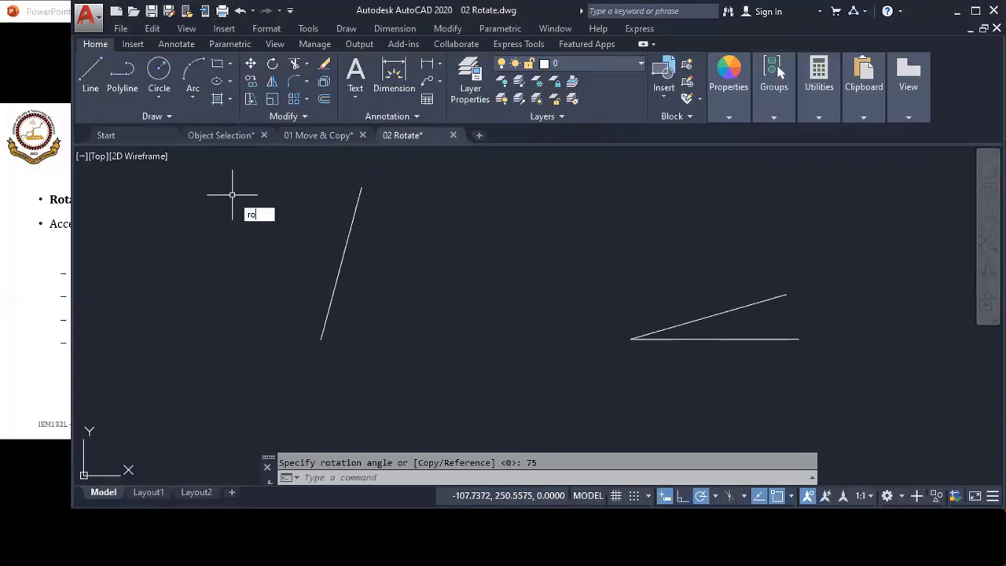
key("Return")
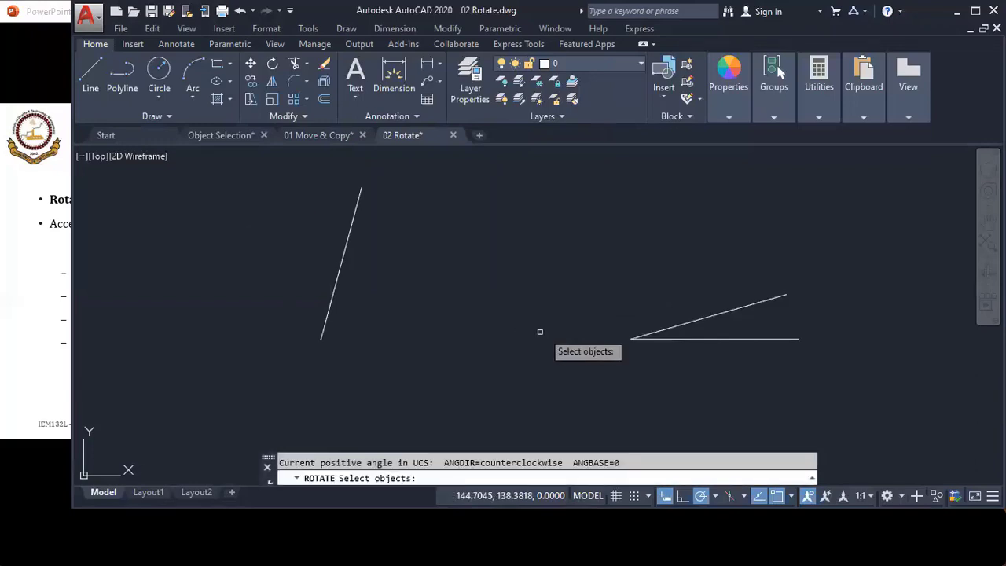
left_click(660, 330)
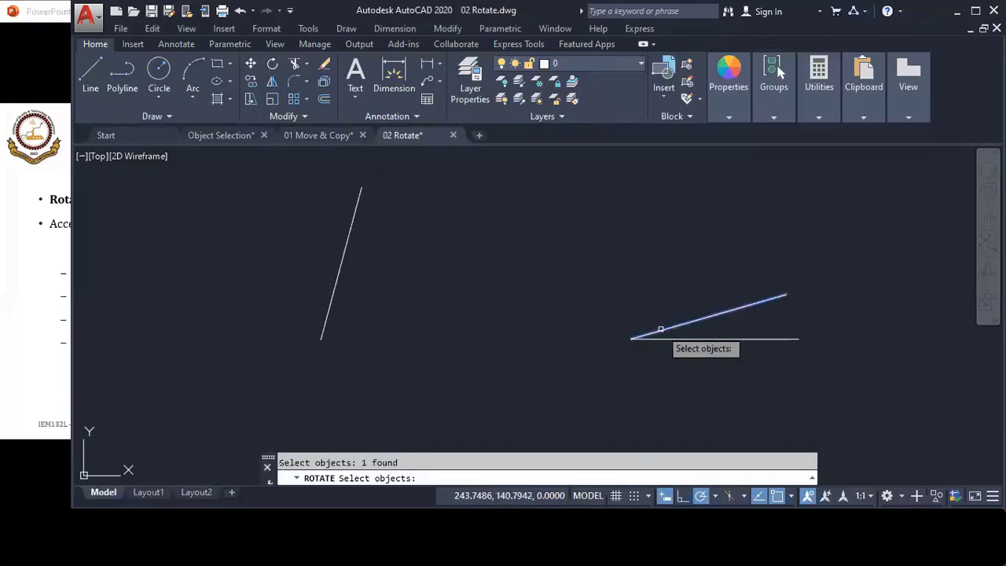
key("Return")
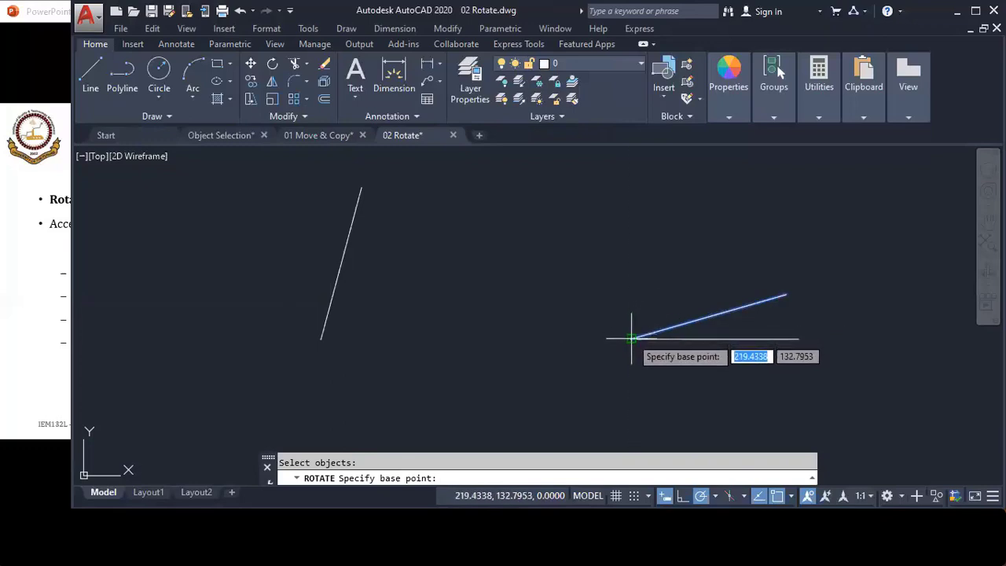
left_click(631, 338)
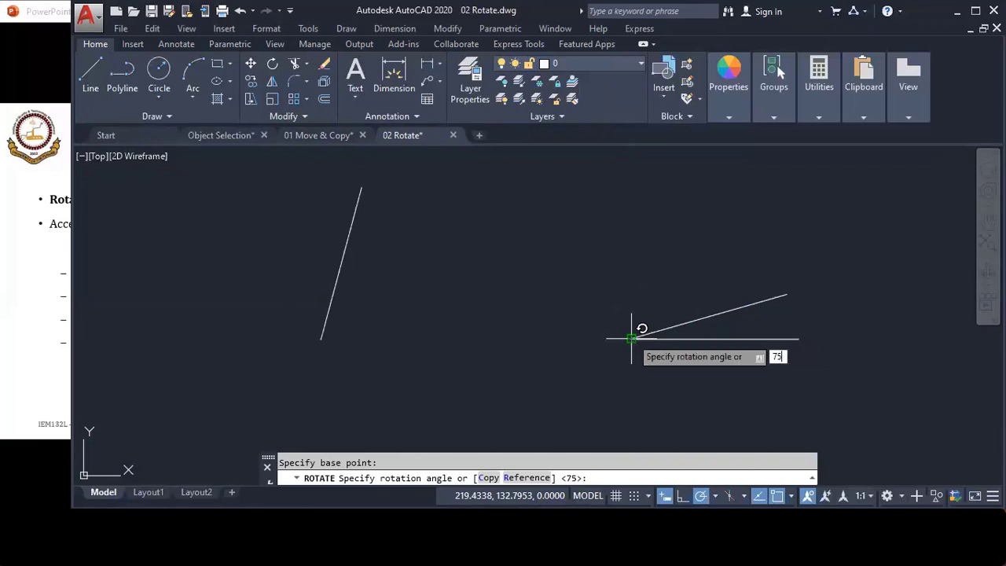
key("Return")
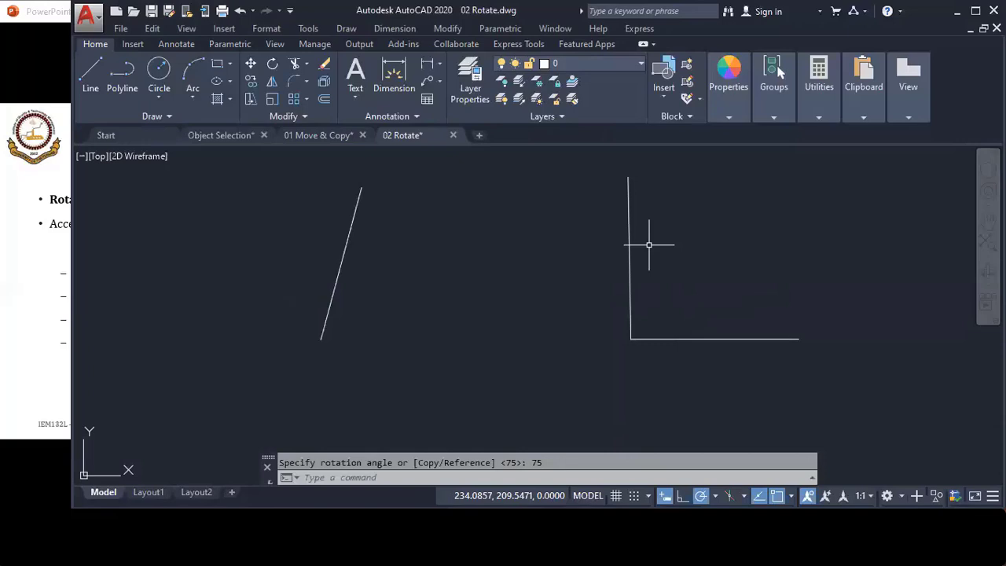
key("Return")
key("ctrl+z")
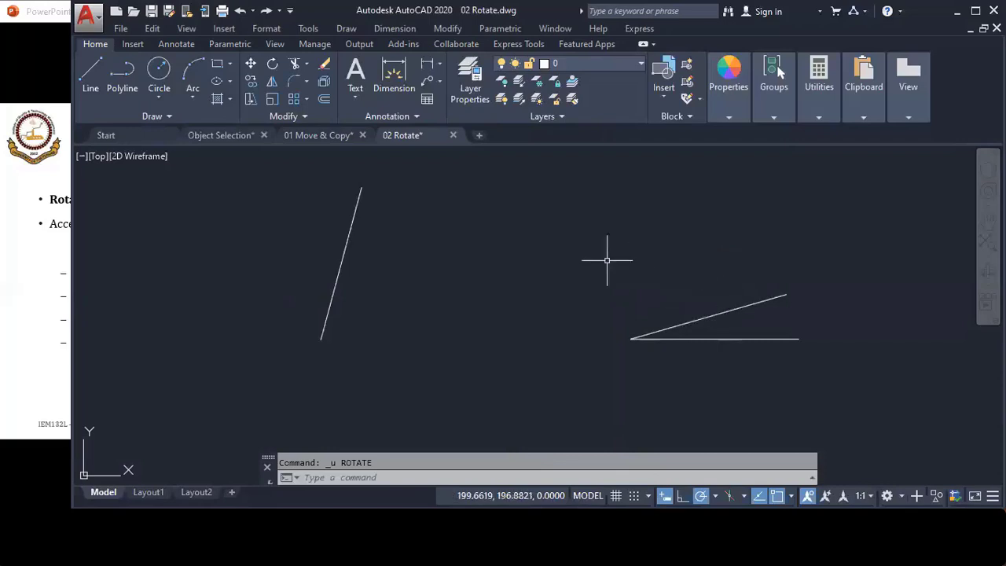
- Add an angular dimension between the inclined line and the horizontal line that share an endpoint, with its arc between them
left_click(396, 72)
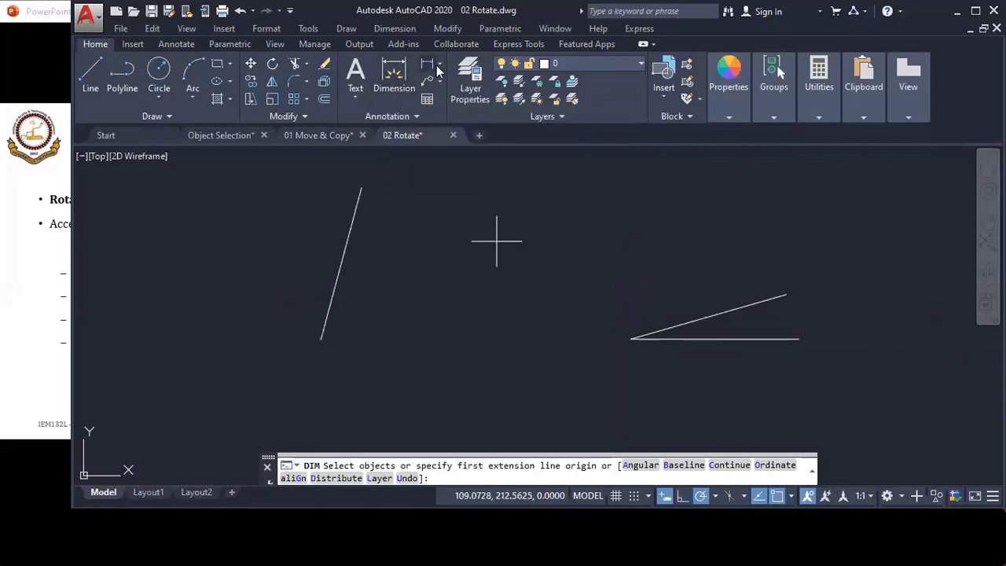
left_click(440, 64)
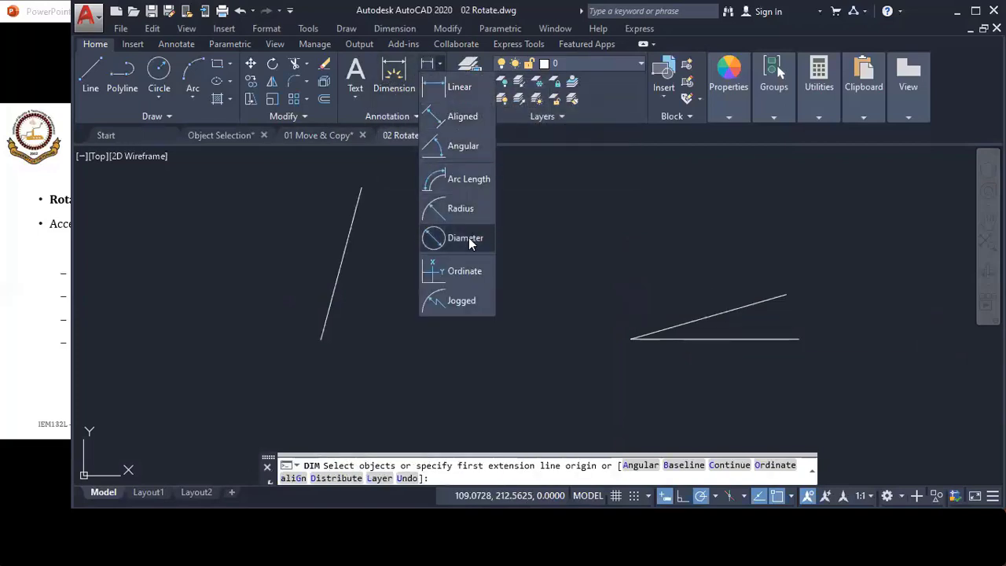
left_click(466, 147)
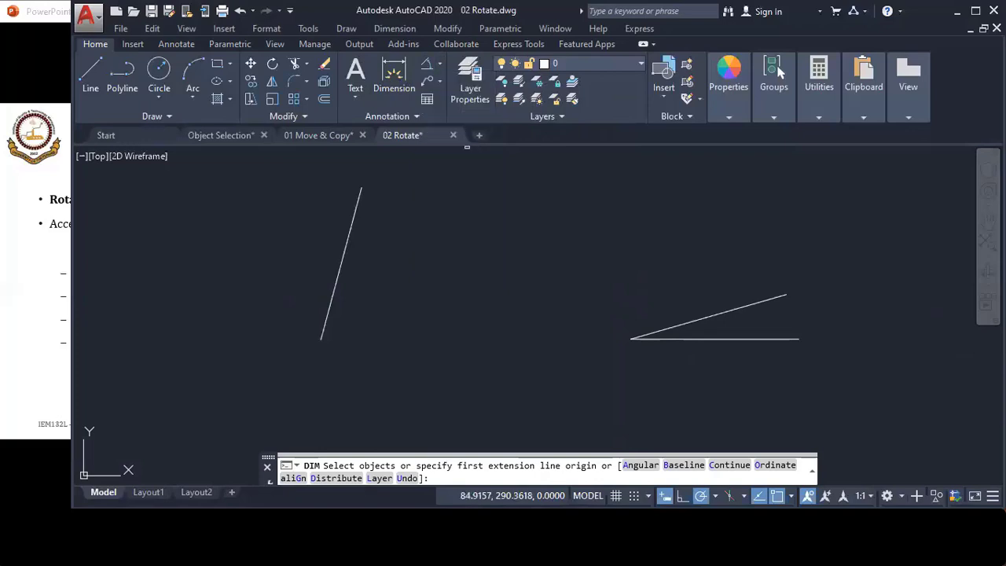
left_click(723, 315)
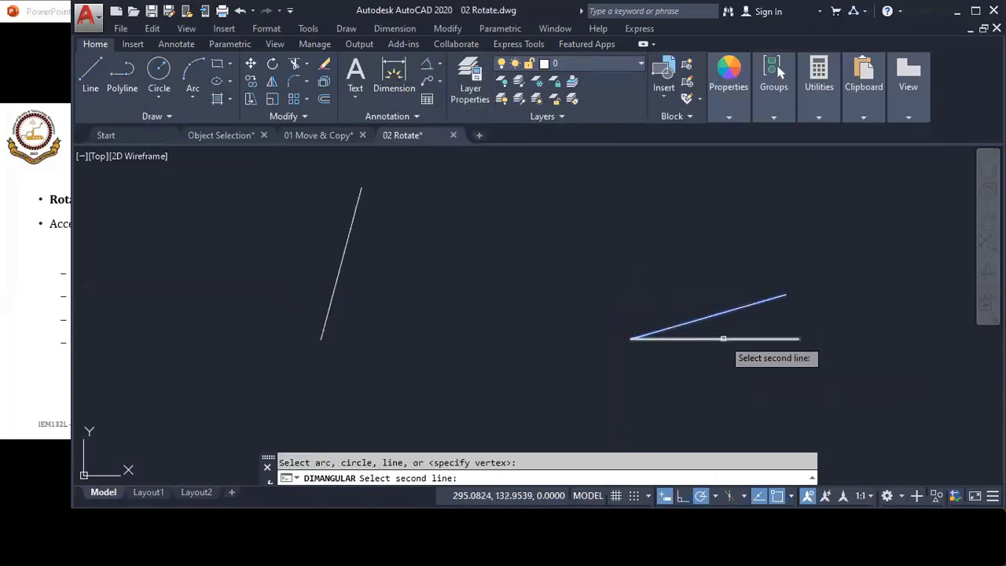
left_click(723, 339)
left_click(734, 324)
scroll(759, 321, "up", 2)
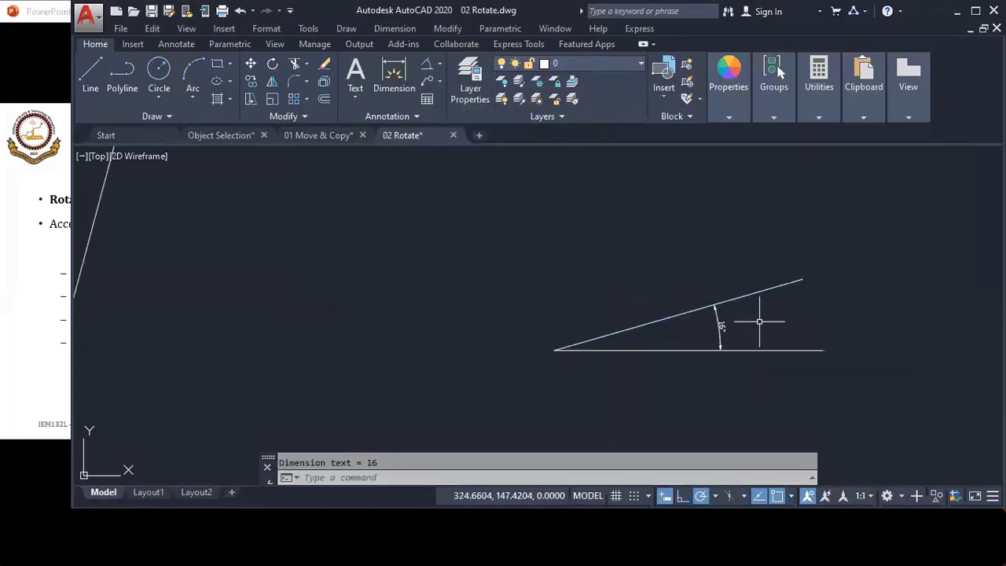
scroll(761, 324, "down", 2)
scroll(763, 324, "up", 2)
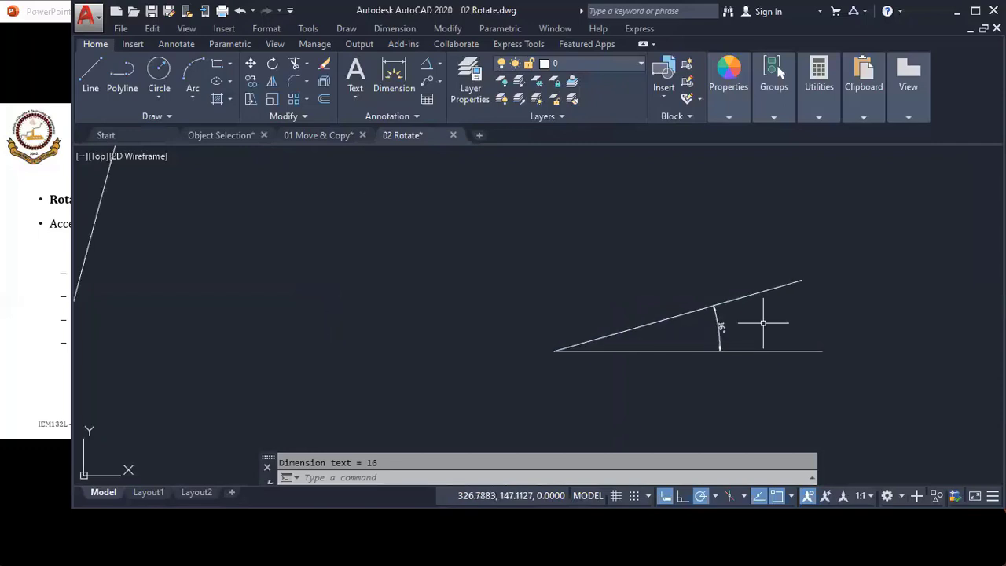
middle_click_drag(763, 324, 761, 325)
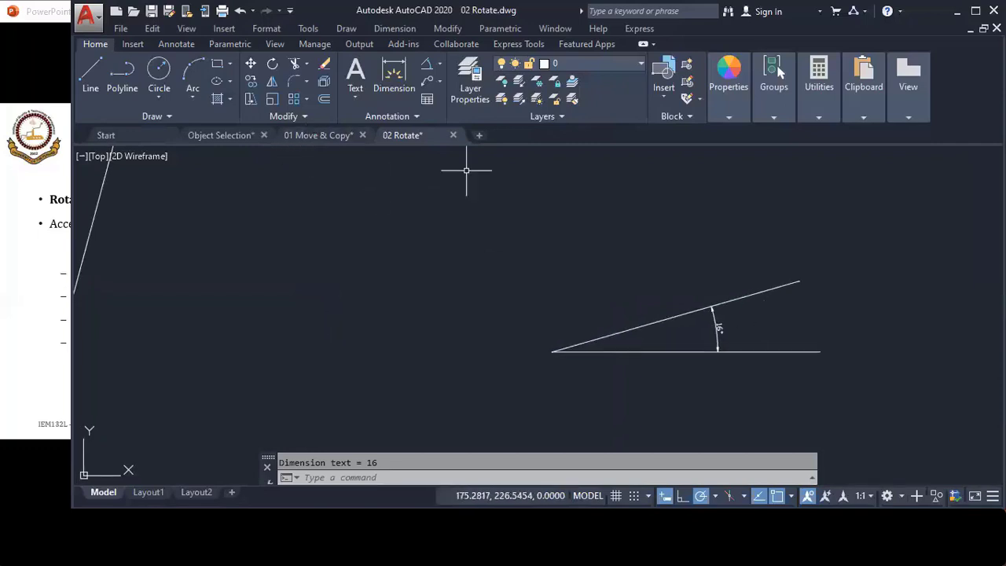
- Rotate a copy of the inclined line of the two-line angle by 75 degrees about the shared endpoint, keeping the original
key("Return")
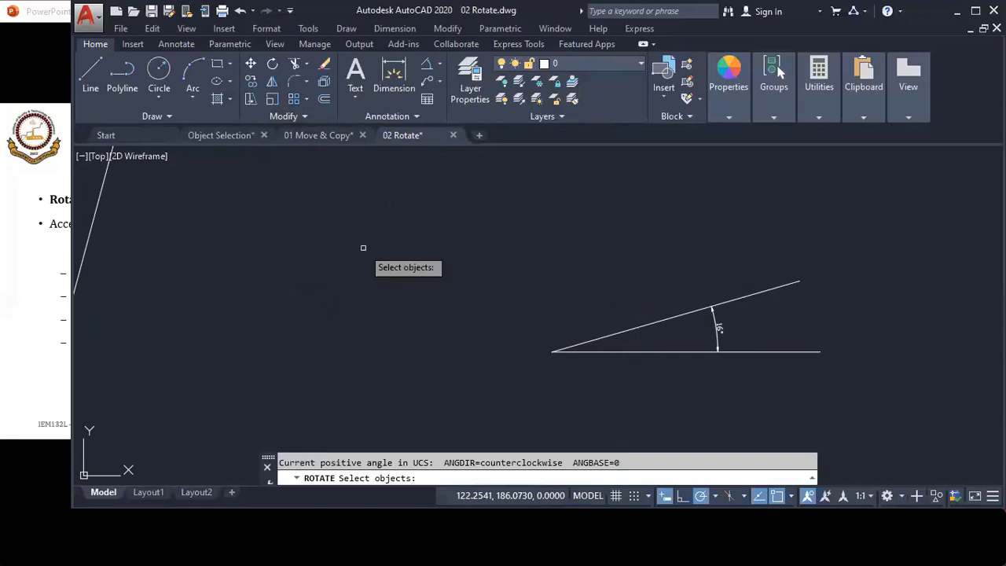
left_click(644, 326)
key("Return")
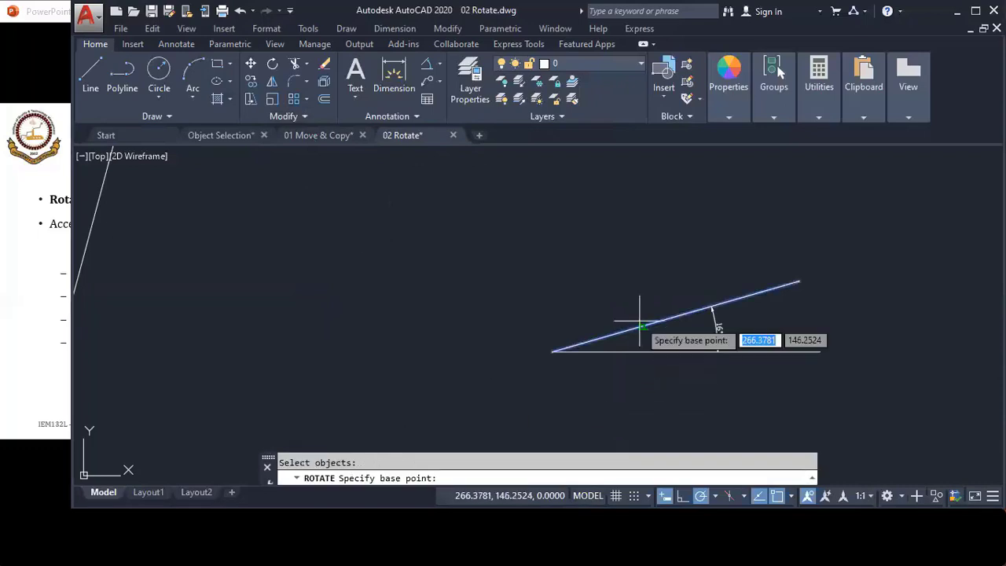
left_click(554, 350)
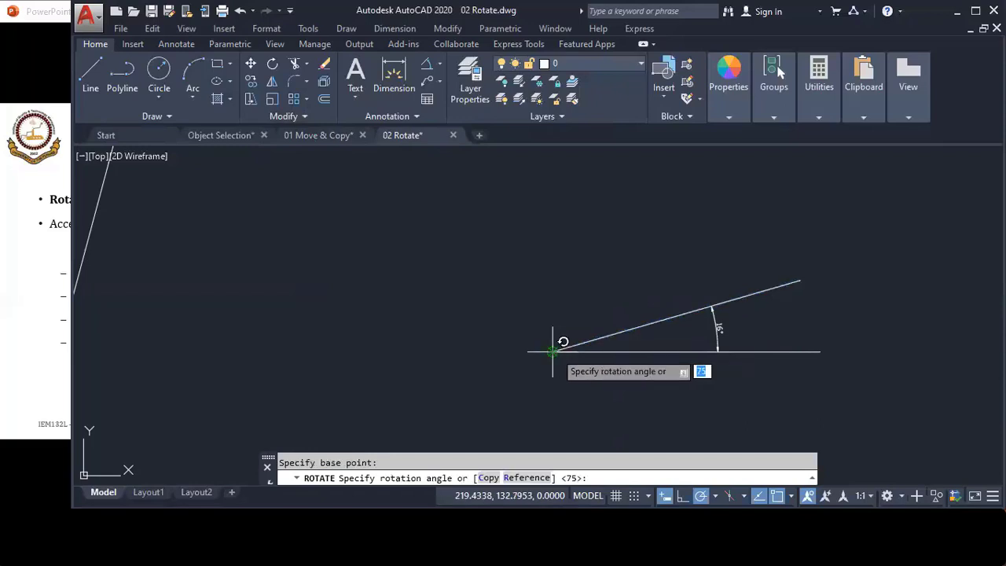
left_click(488, 478)
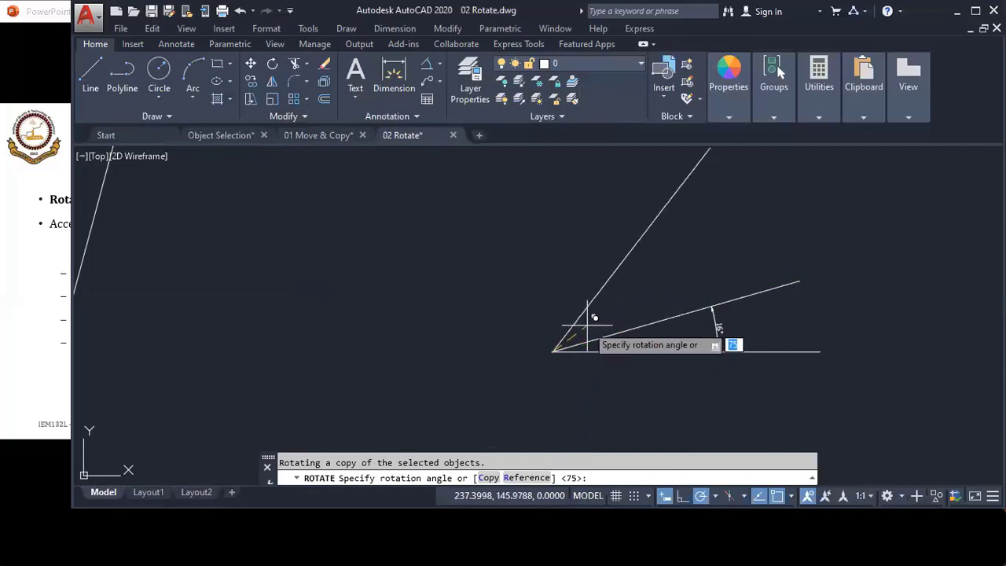
key("Return")
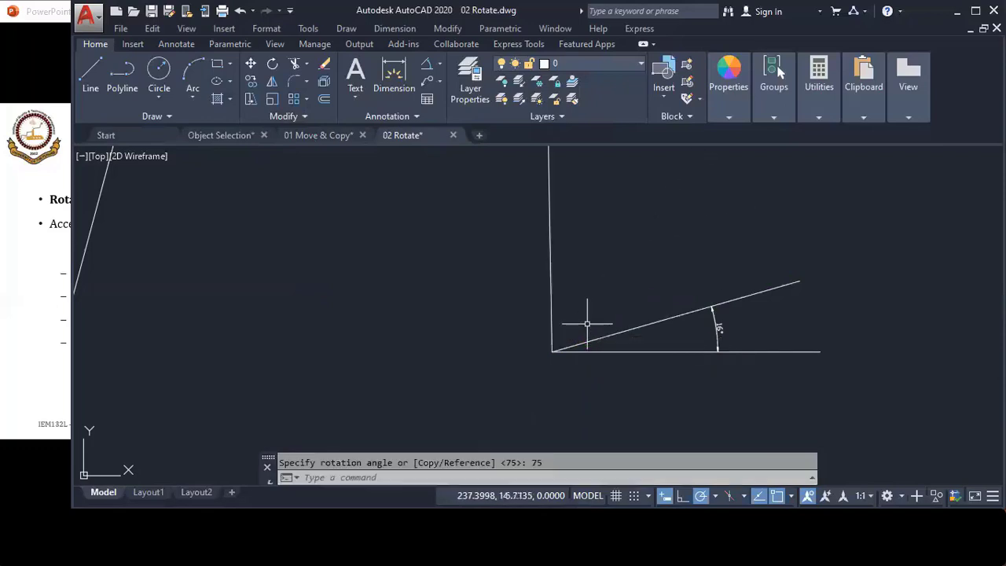
- Add an angular dimension between the rotated copy and the original inclined line, with its arc between them
scroll(587, 323, "down", 1)
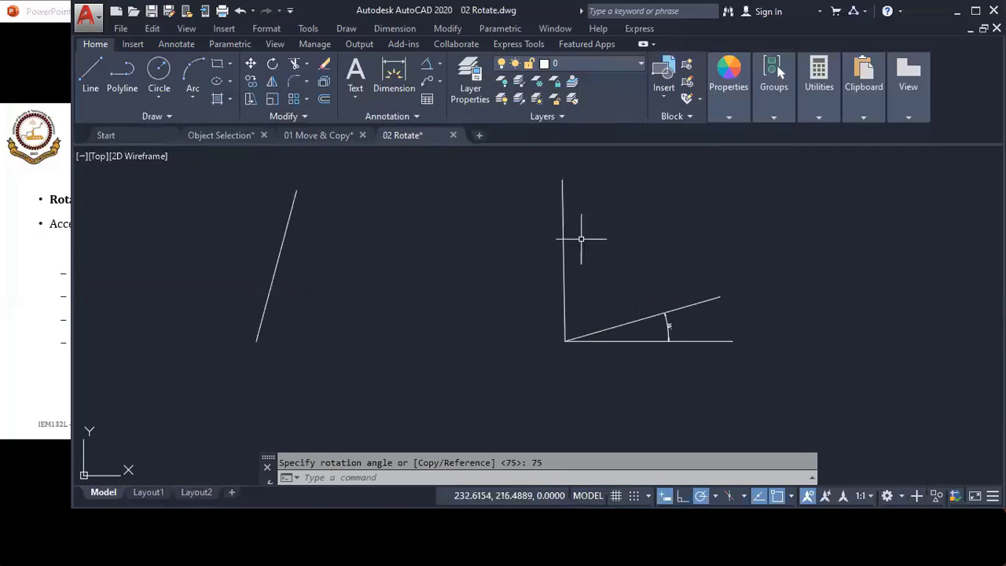
left_click(428, 82)
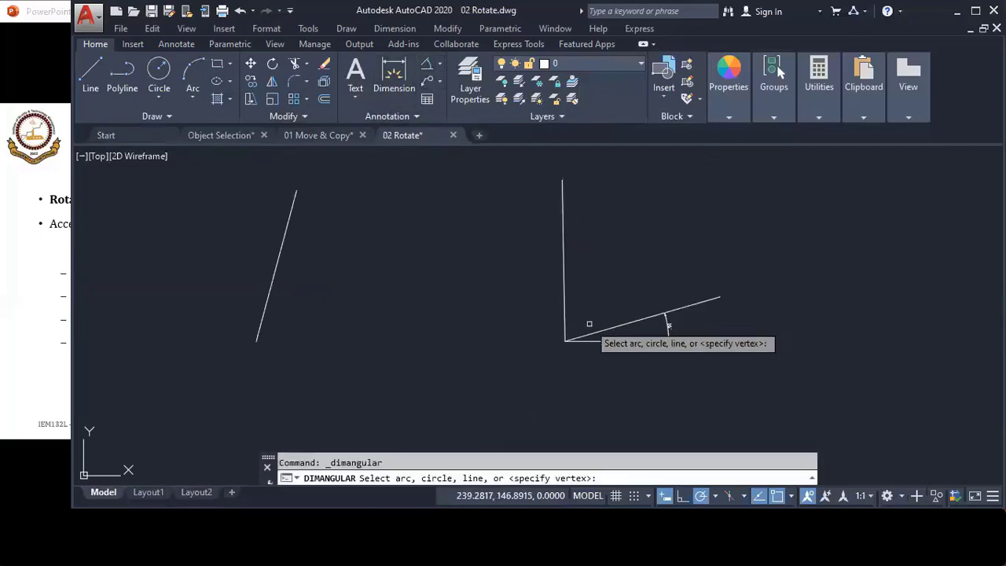
left_click(562, 303)
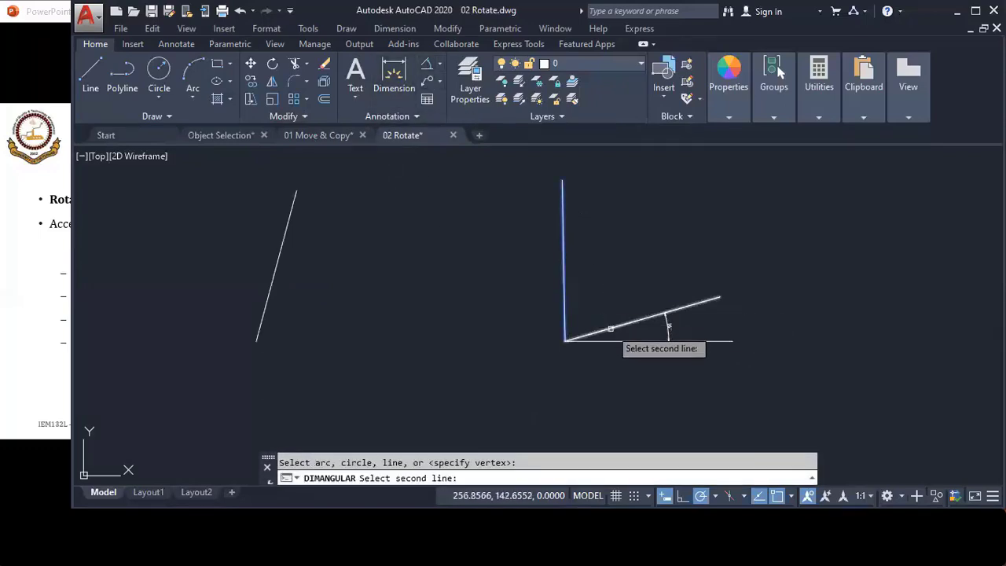
left_click(664, 314)
left_click(599, 287)
scroll(602, 286, "up", 2)
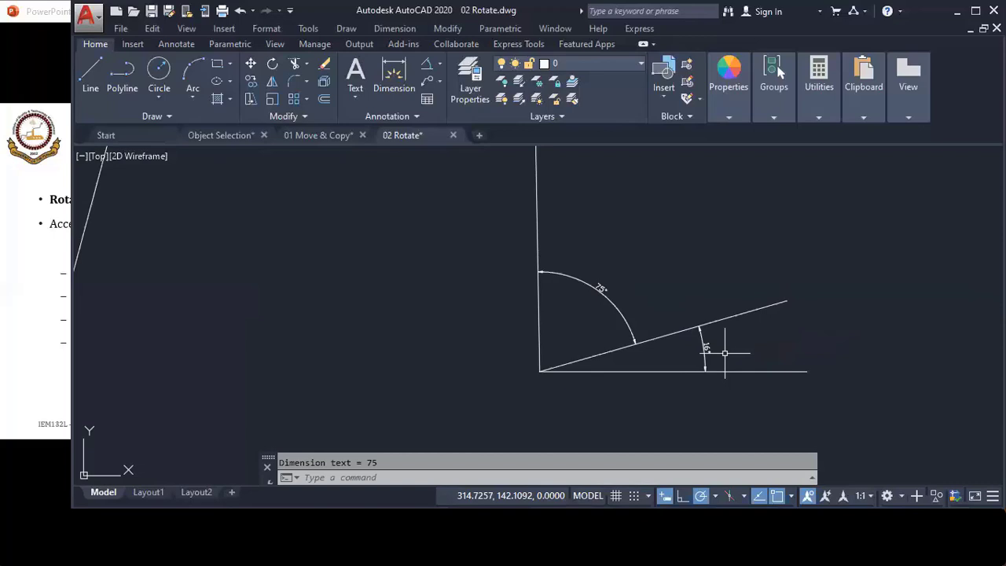
scroll(725, 353, "down", 2)
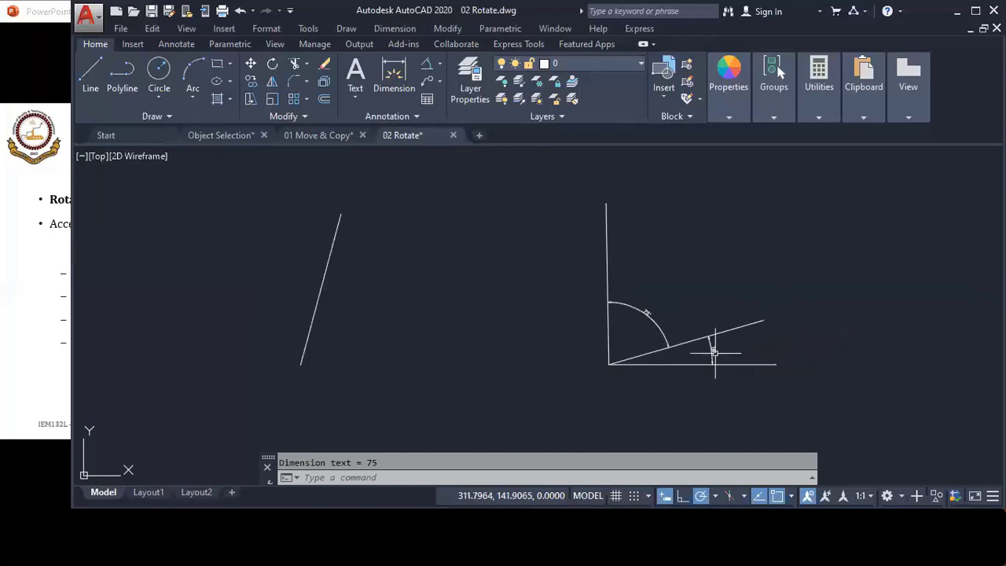
- Erase both angular dimensions and the rotated copy, leaving only the original two lines of the angle
left_click(653, 320)
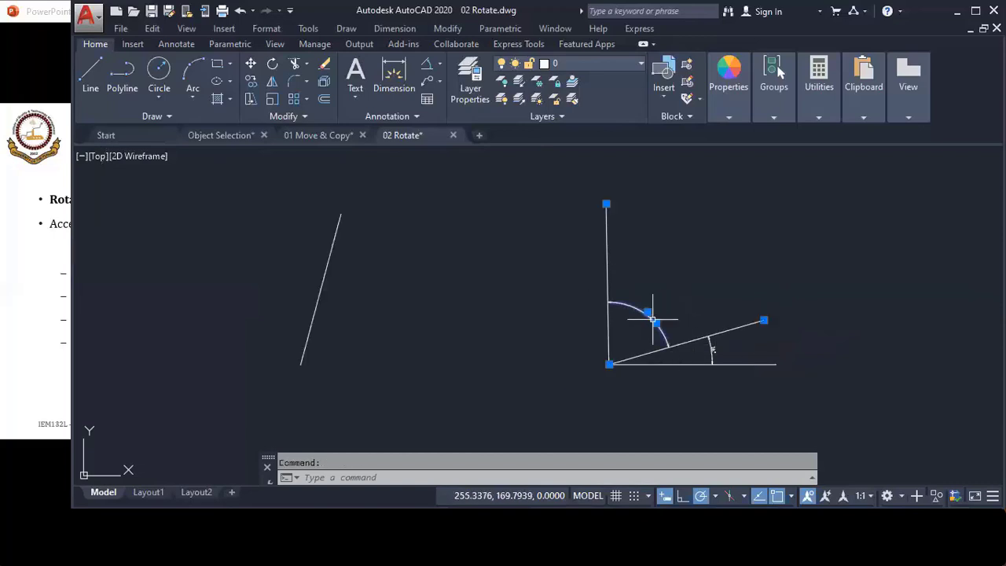
key("Delete")
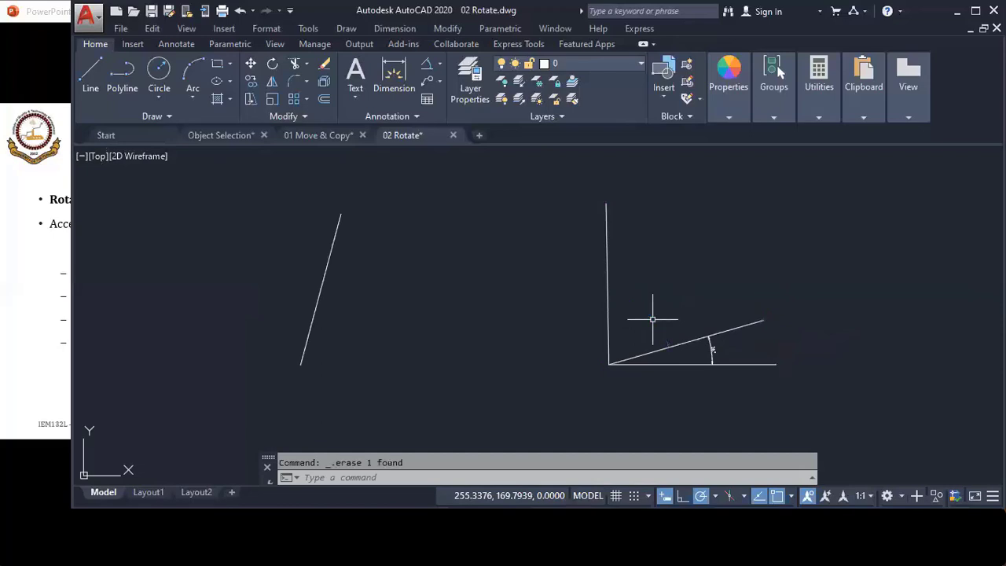
left_click(709, 344)
key("Delete")
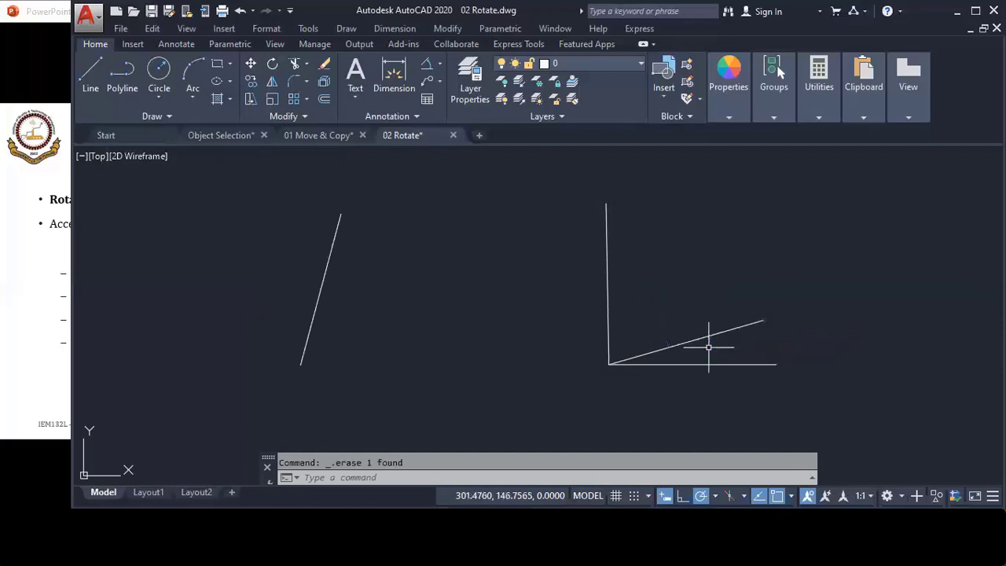
left_click(608, 312)
key("Delete")
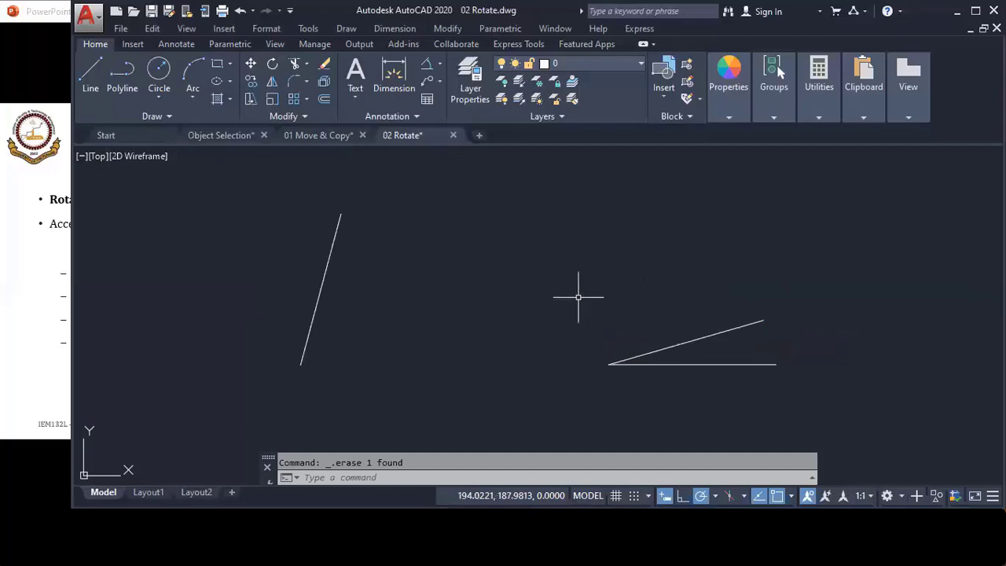
- Try rotating the inclined line about the shared endpoint from a reference angle of 16 to a new angle of 75 degrees, and undo it
type("ro")
key("Return")
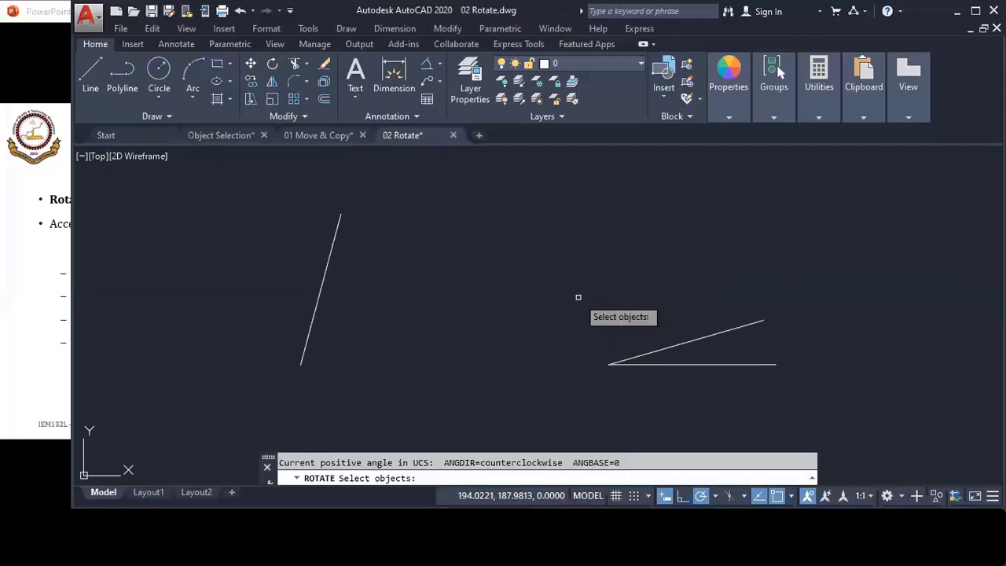
left_click(651, 351)
key("Return")
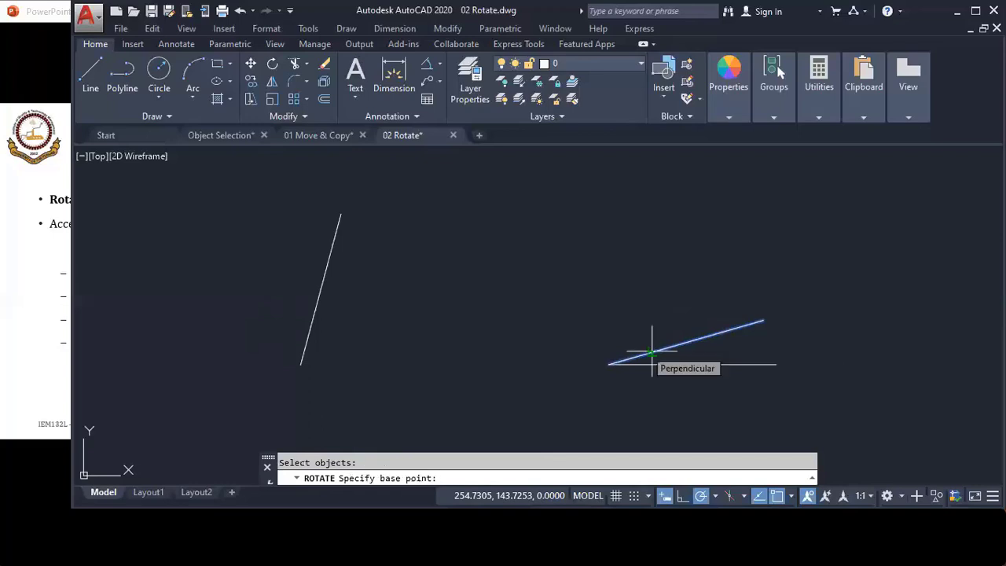
left_click(611, 363)
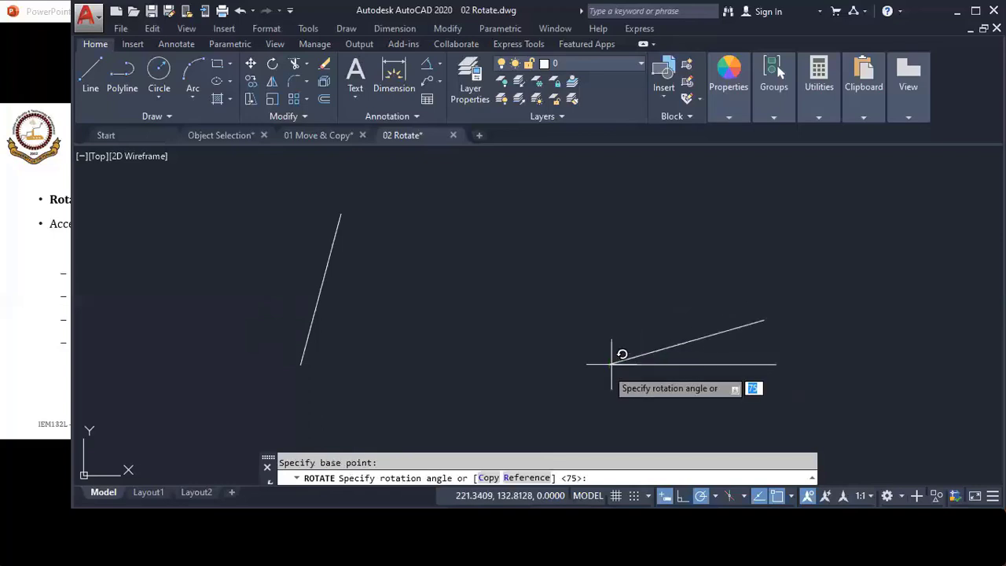
left_click(536, 478)
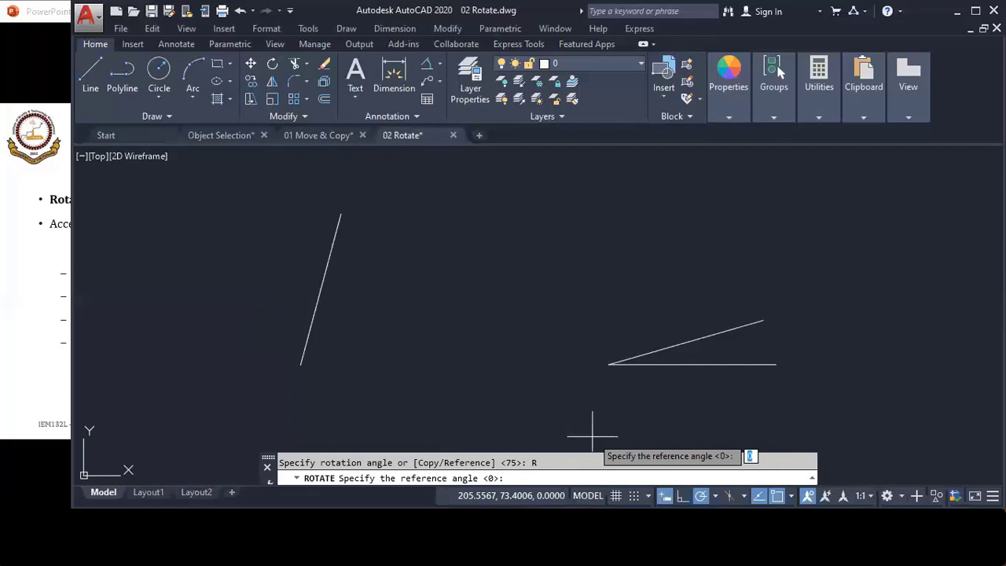
type("16")
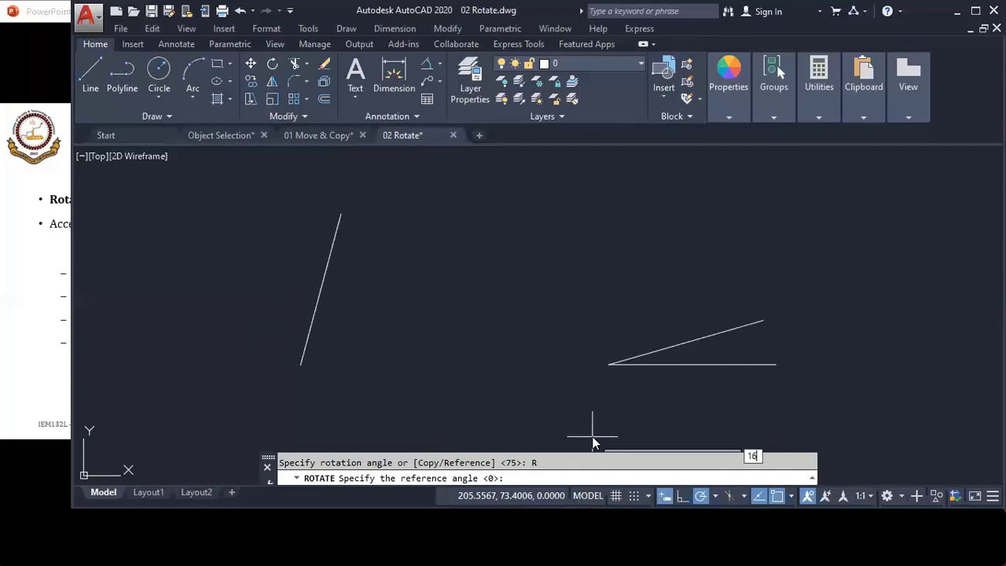
key("Return")
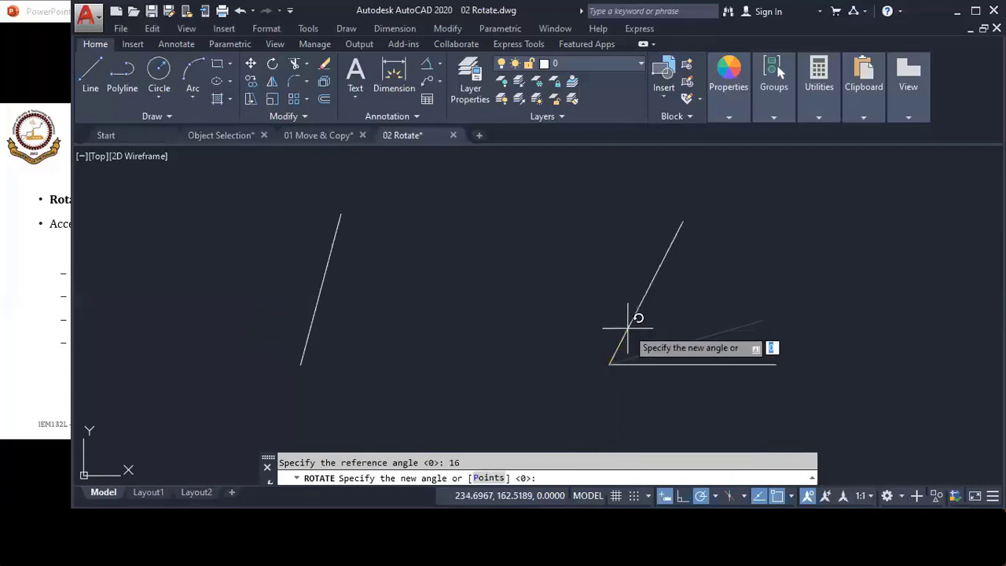
type("75")
key("Return")
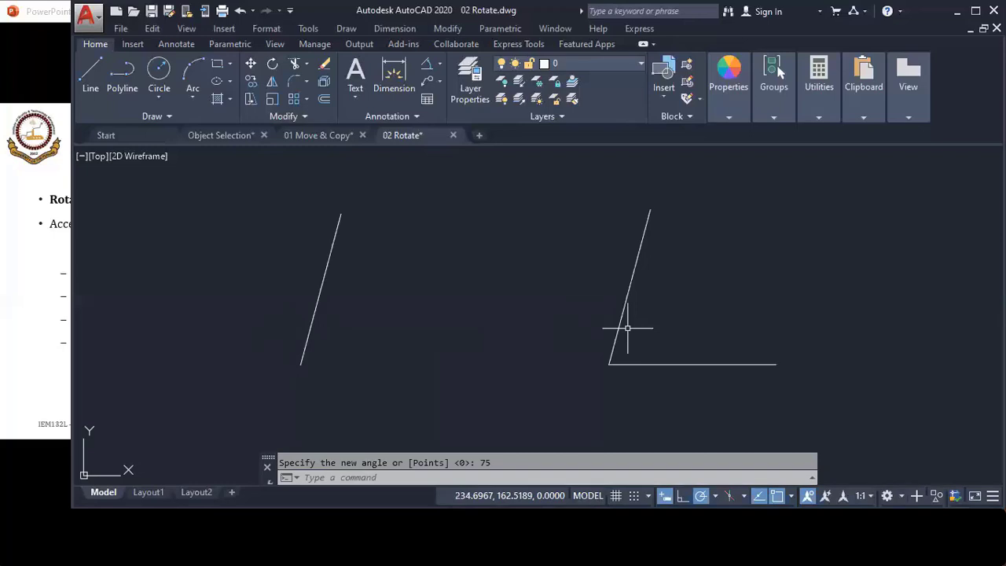
key("ctrl+z")
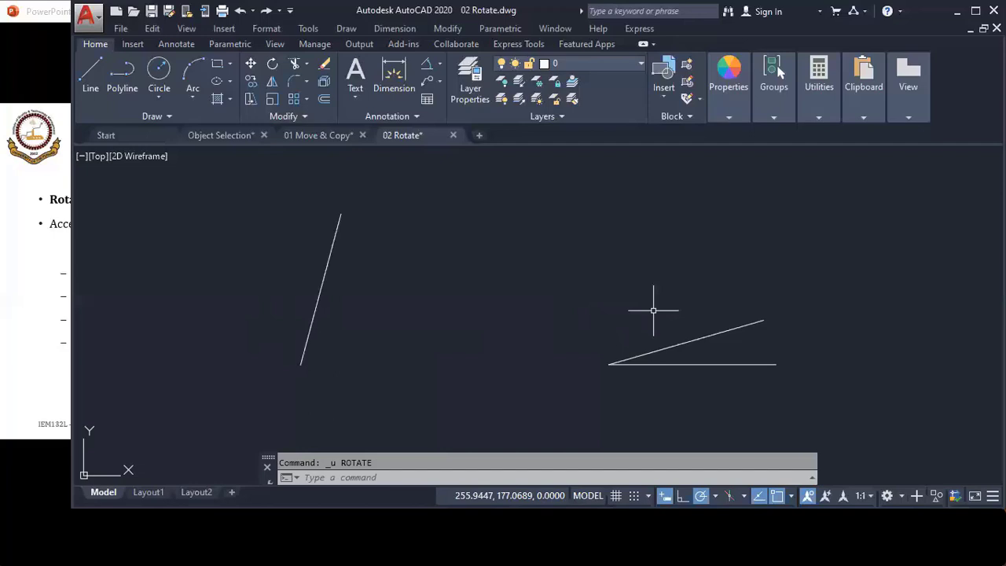
- Rotate the inclined line about the shared endpoint to a new angle of 75 degrees, picking its two endpoints as the reference angle
type("ro")
key("Return")
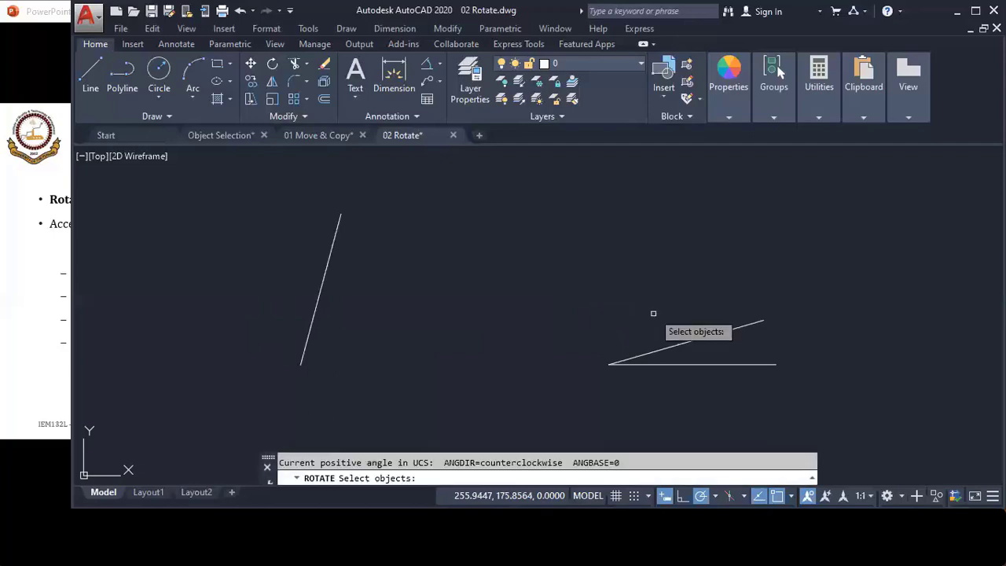
left_click(662, 348)
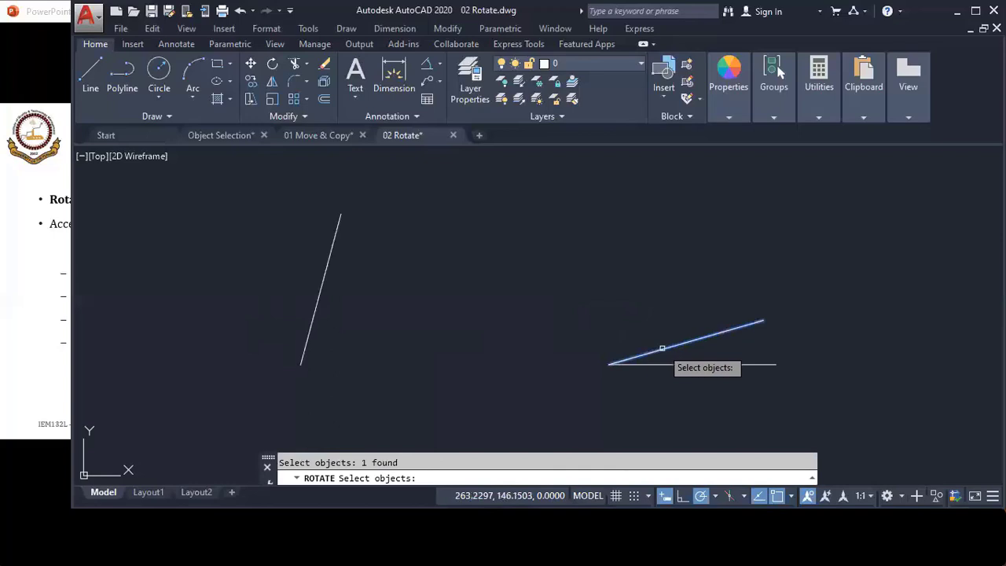
key("Return")
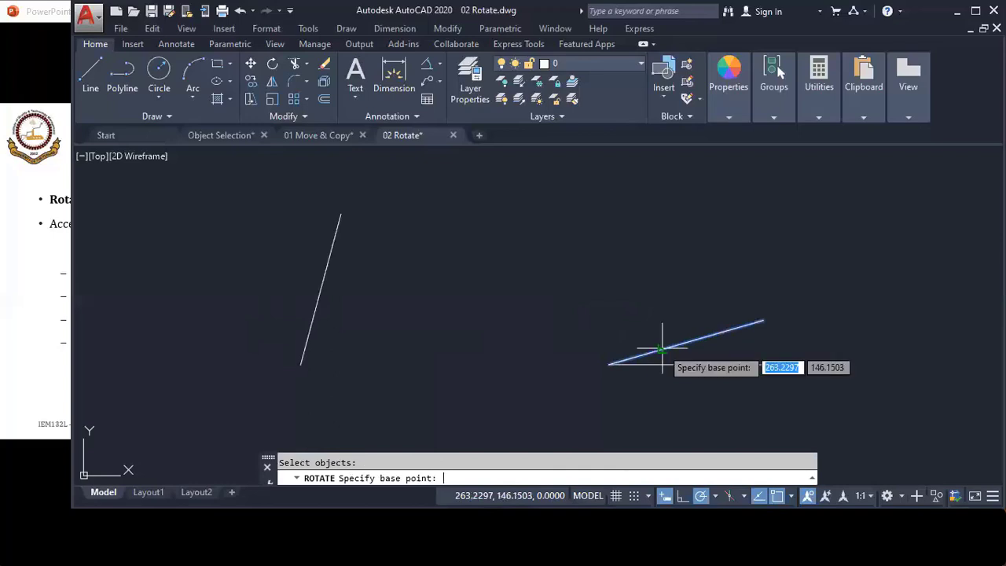
left_click(609, 364)
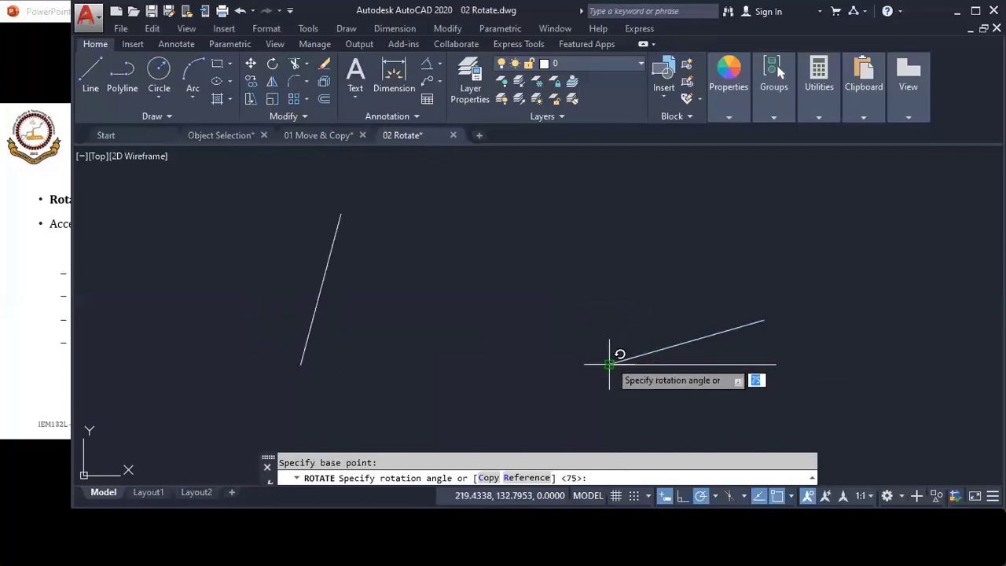
left_click(527, 477)
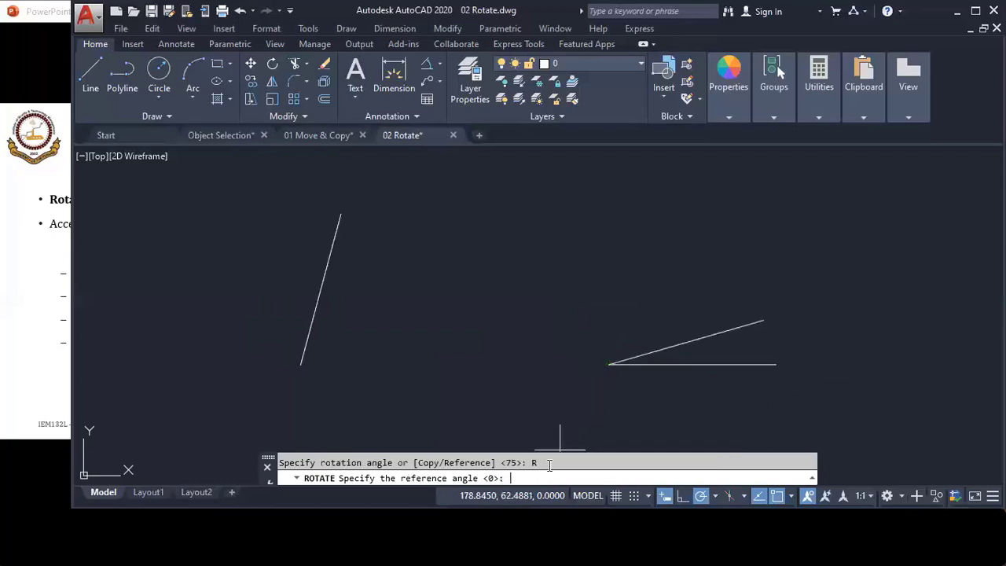
left_click(610, 361)
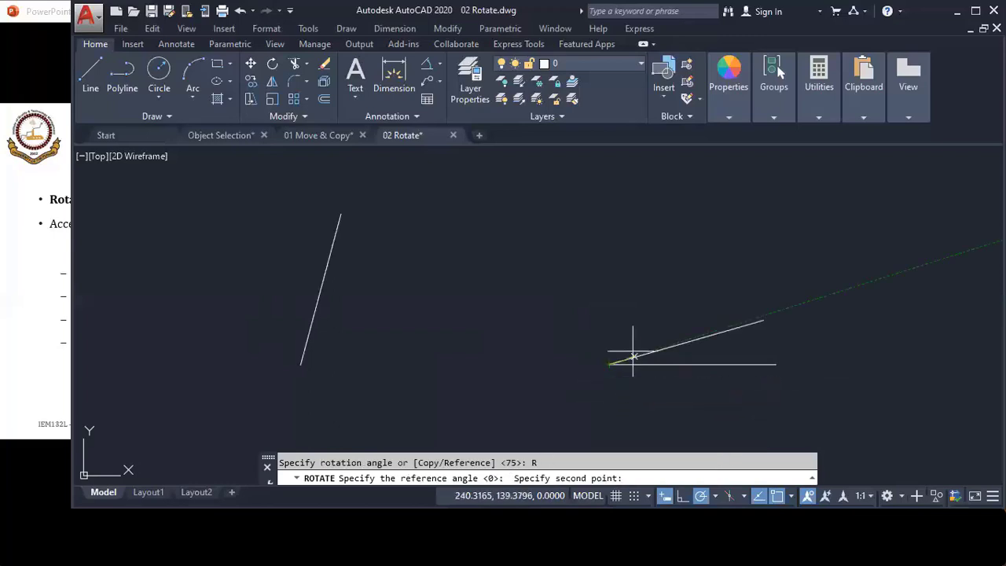
left_click(763, 320)
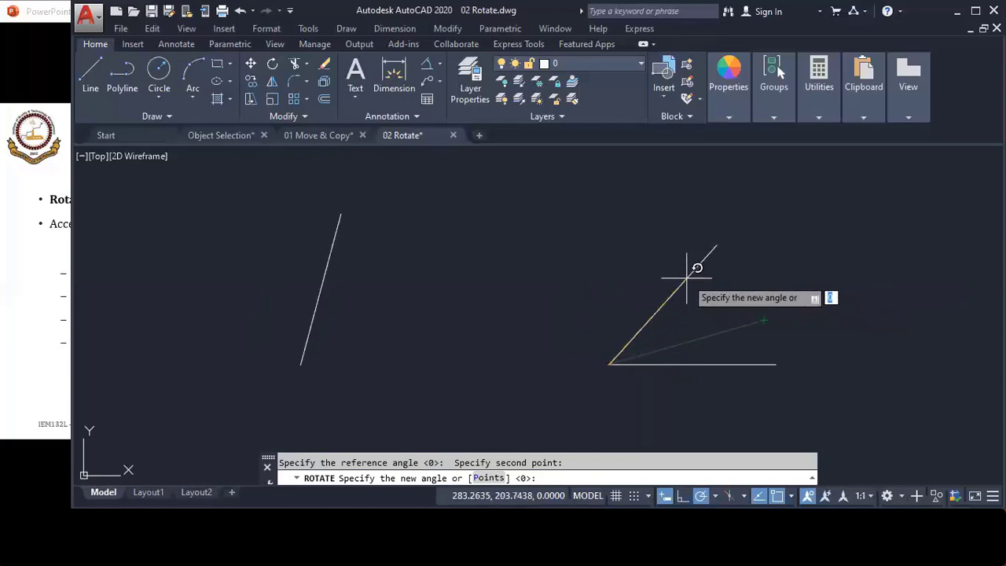
type("75")
key("Return")
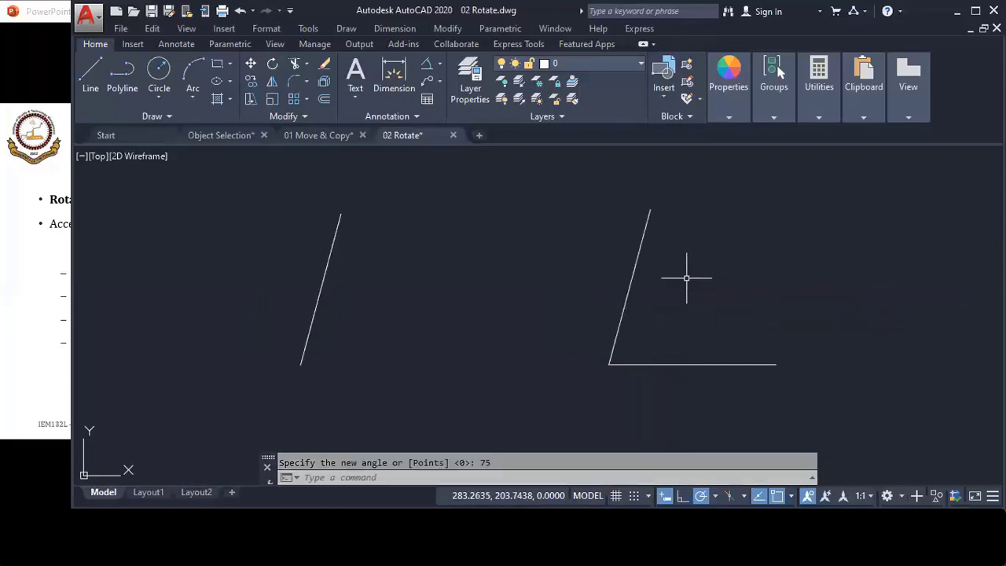